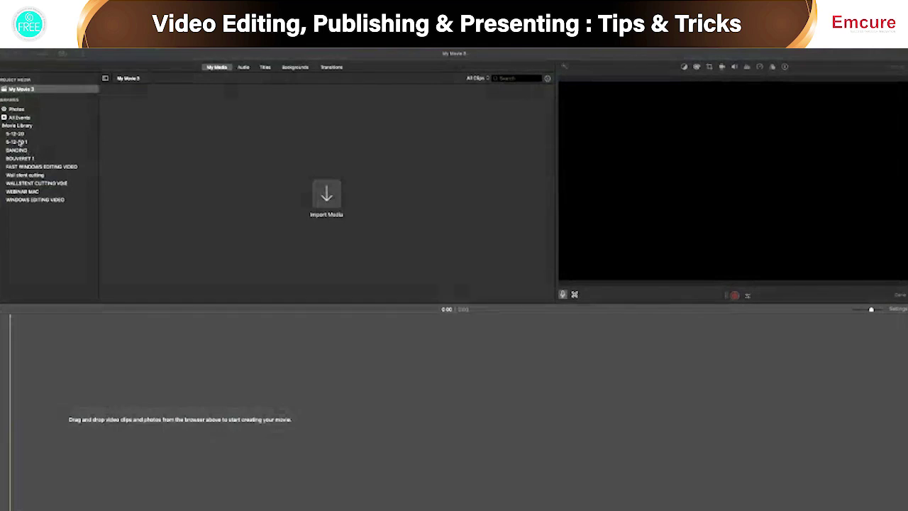
Create a new event in the iMovie library and name it WEBINAR VIDEO.
right_click(20, 126)
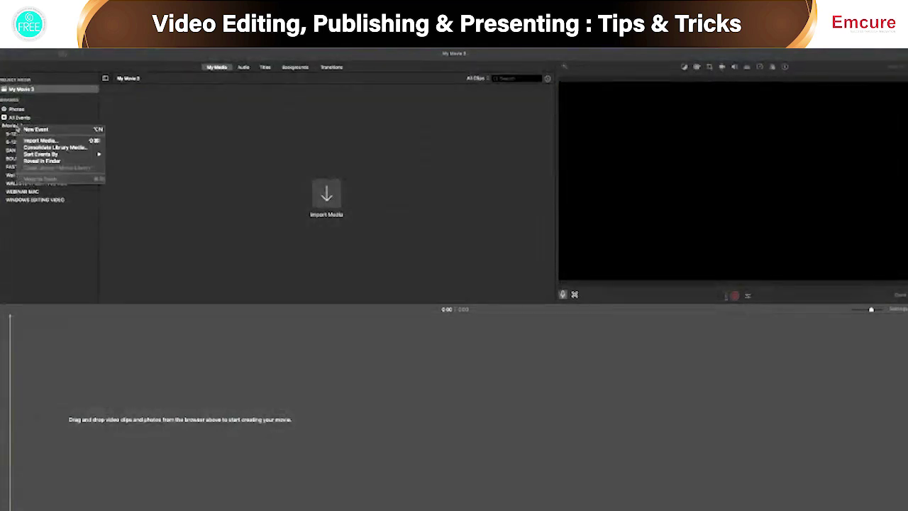
click(28, 130)
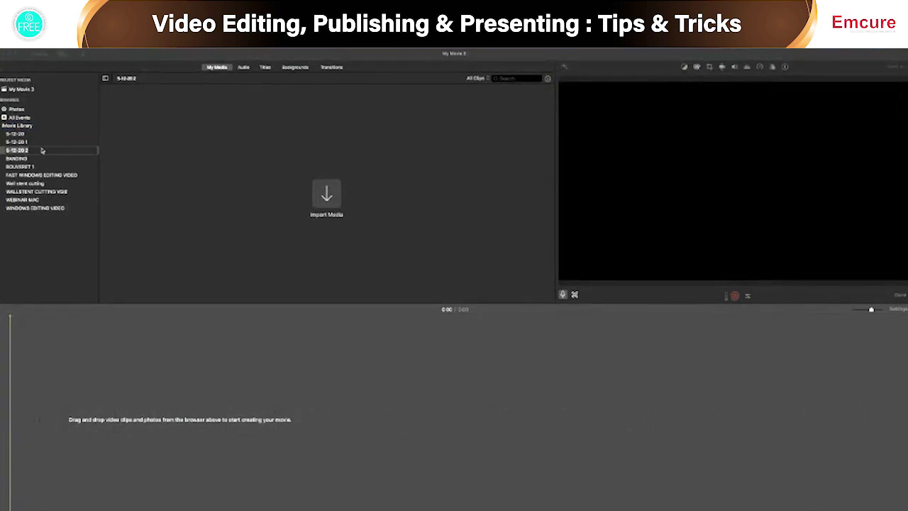
click(33, 151)
text(WEBINAR VIDEO)
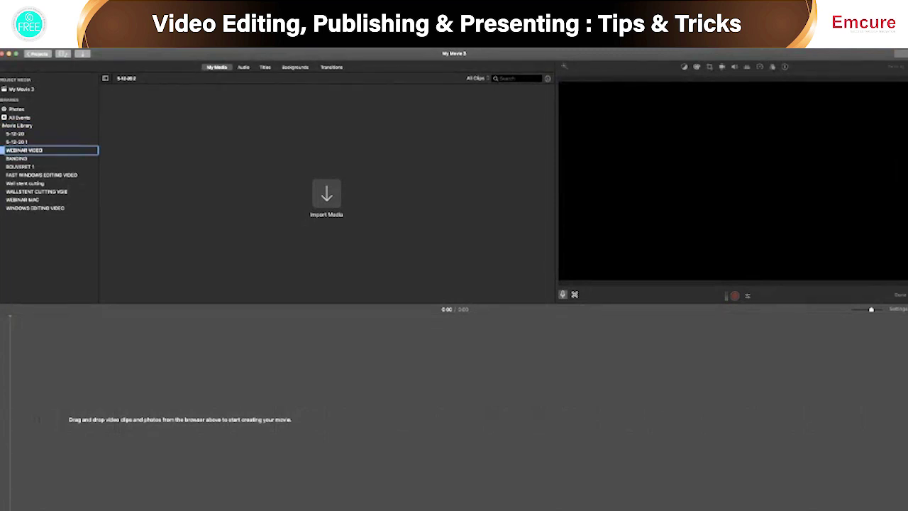
key(Return)
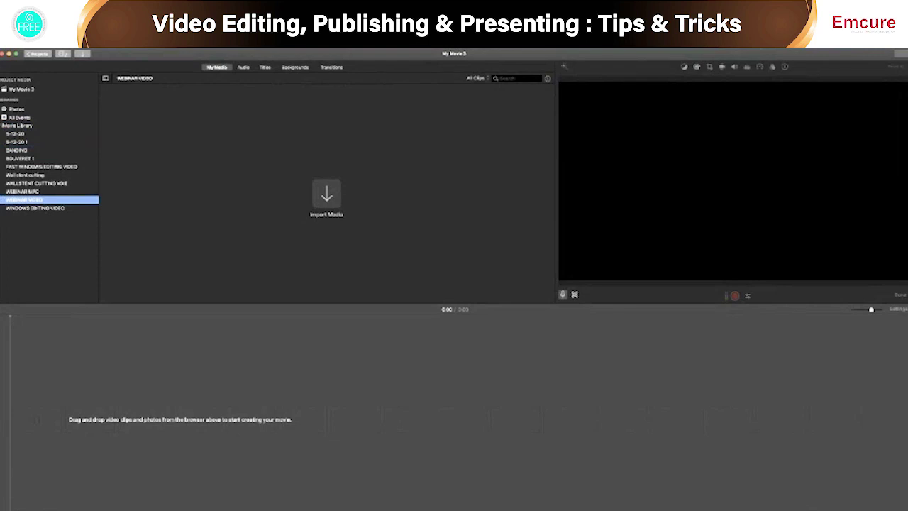
double_click(36, 200)
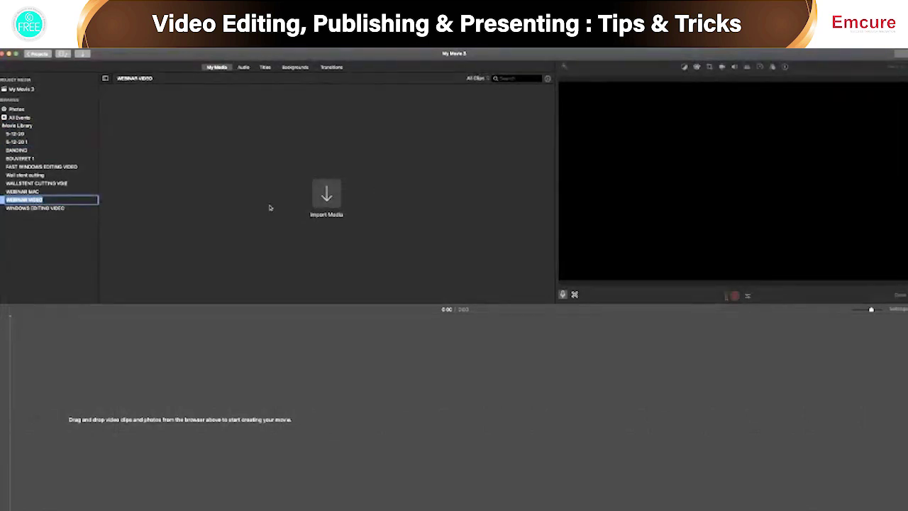
Import the toothbrush video from the Desktop into the WEBINAR VIDEO event.
click(326, 192)
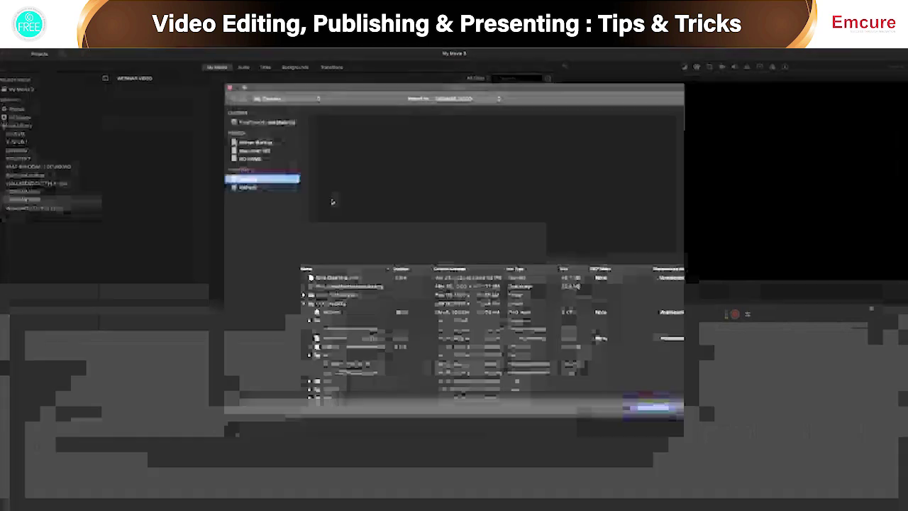
scroll(362, 349, down, 5)
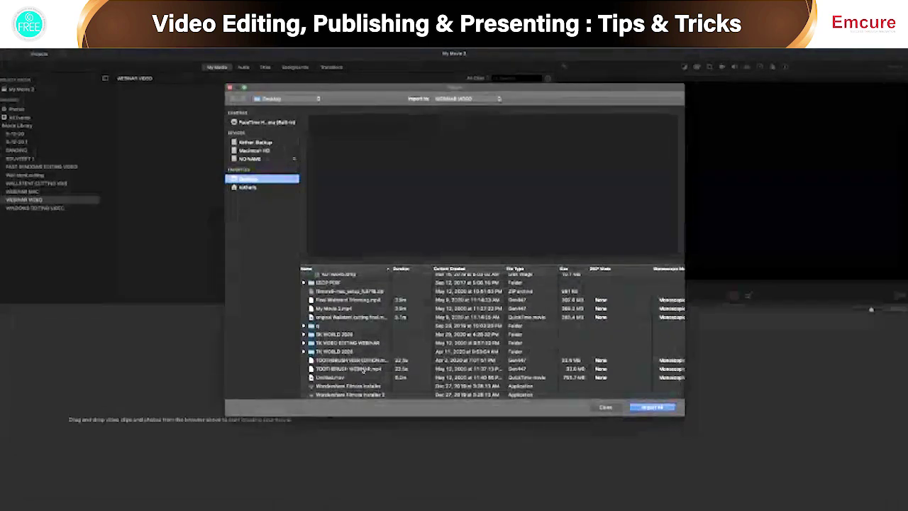
double_click(362, 362)
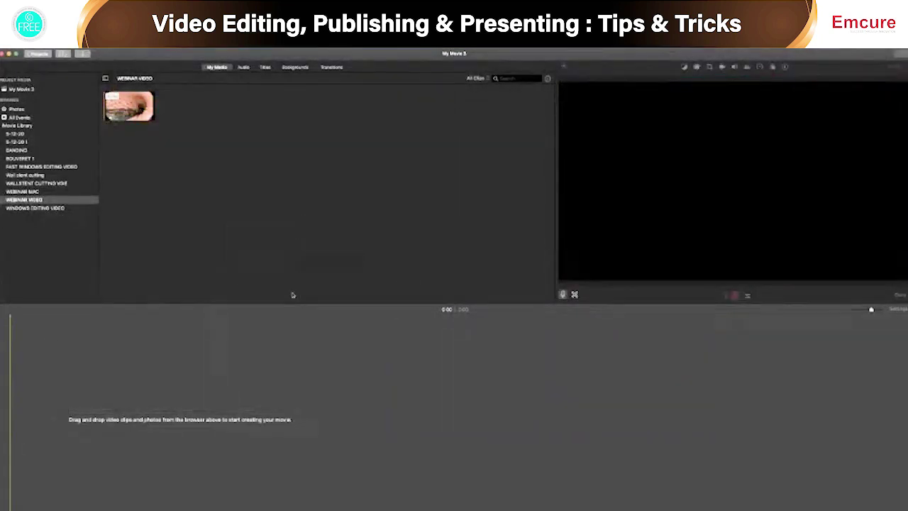
Place the entire imported toothbrush clip in the empty movie timeline.
click(129, 105)
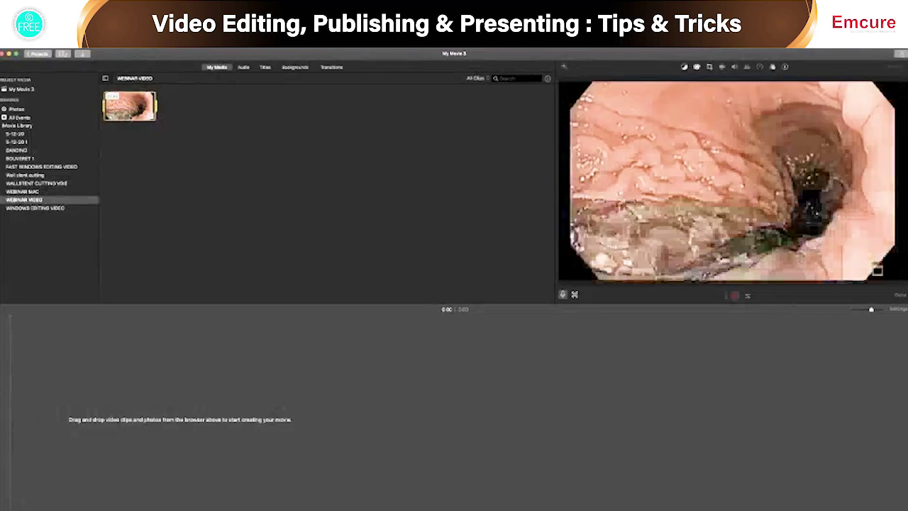
drag(130, 120, 51, 418)
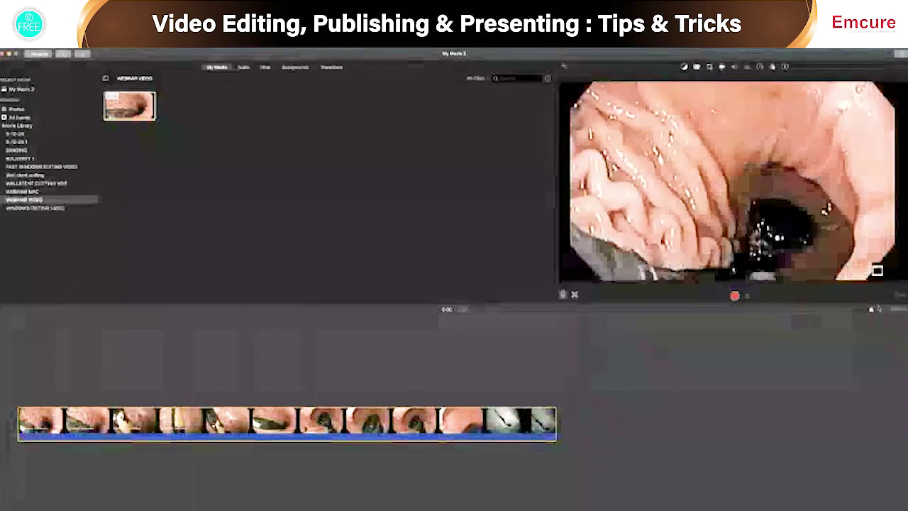
drag(871, 310, 867, 310)
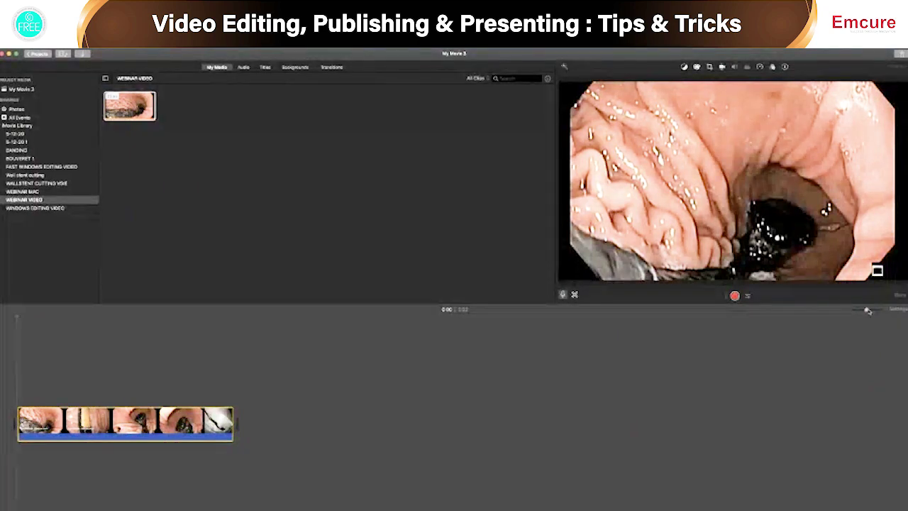
drag(868, 310, 876, 310)
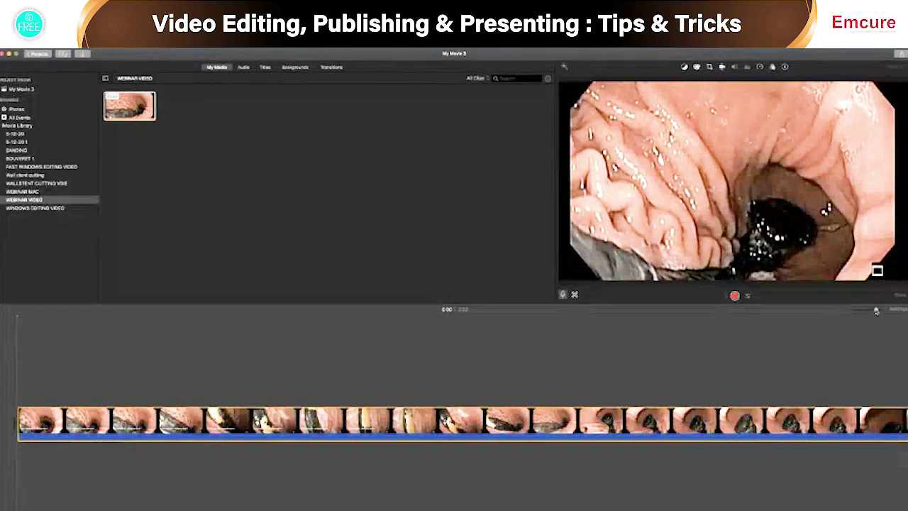
drag(876, 311, 872, 310)
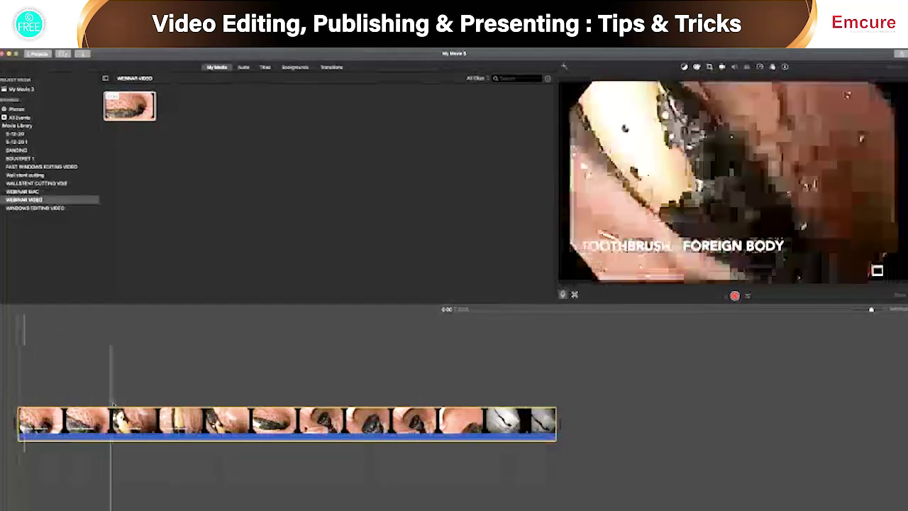
Split the timeline clip at 0:04, where the toothbrush comes into close view.
key(space)
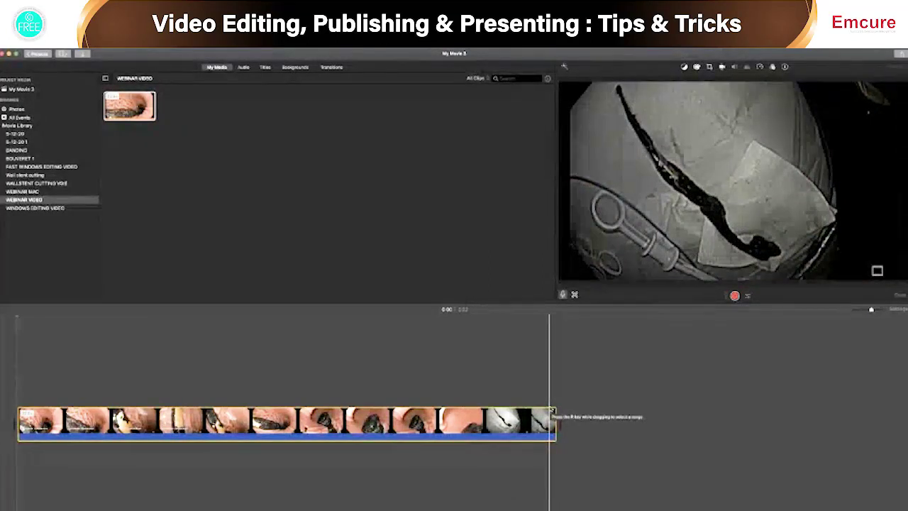
click(104, 399)
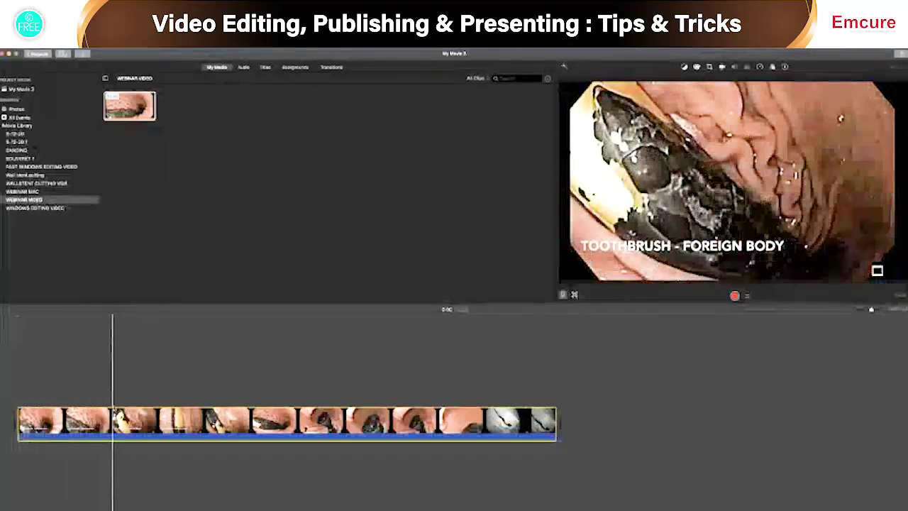
click(112, 361)
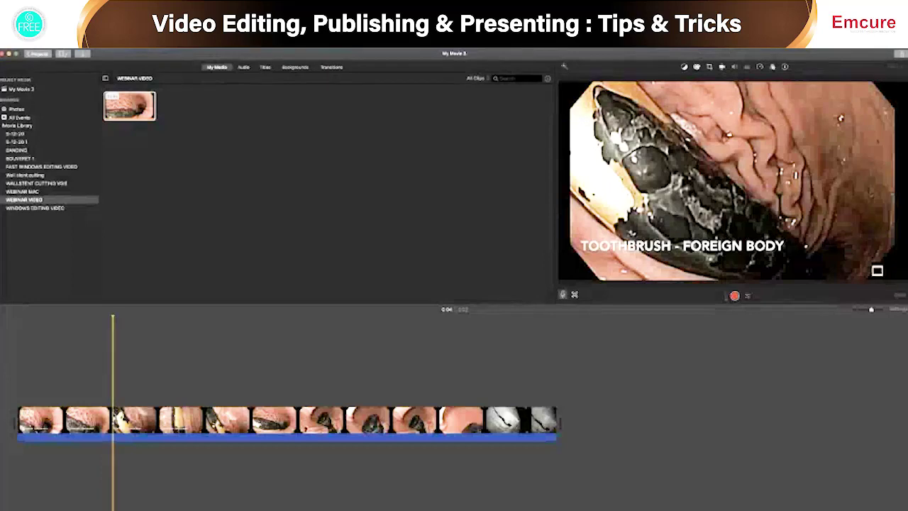
right_click(114, 415)
click(144, 460)
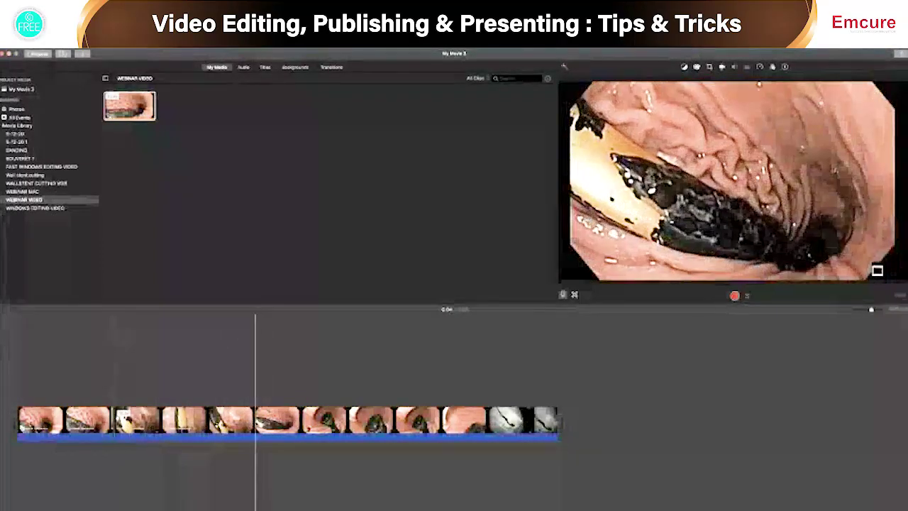
Split the remaining footage near the middle of the movie and again at 0:18, during the fade to the extracted toothbrush.
click(254, 423)
right_click(256, 417)
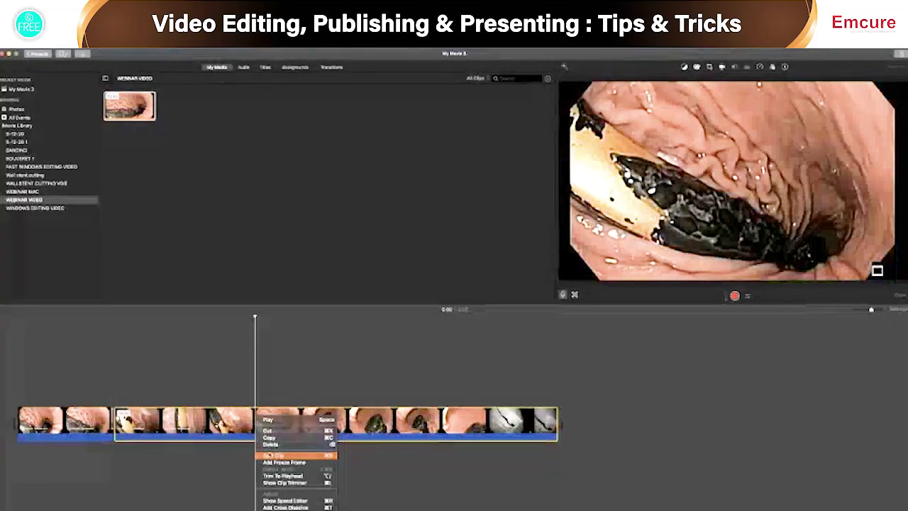
click(269, 455)
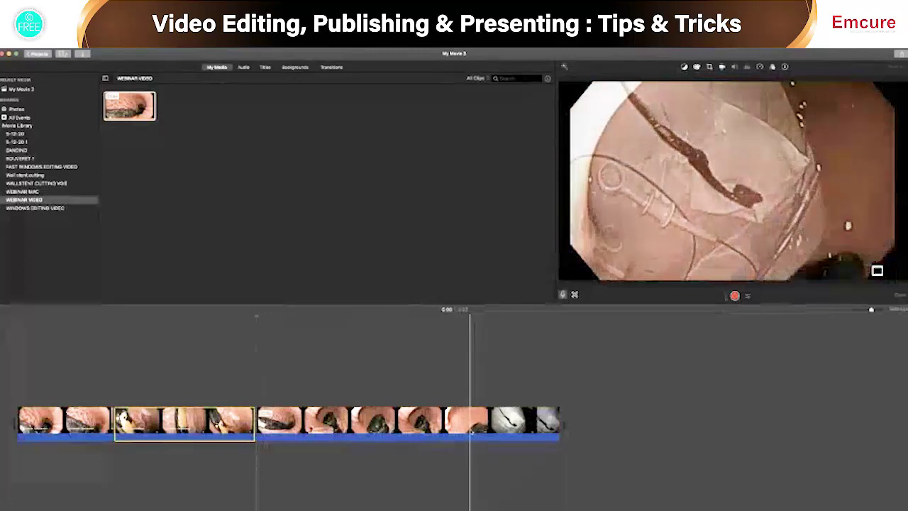
click(465, 422)
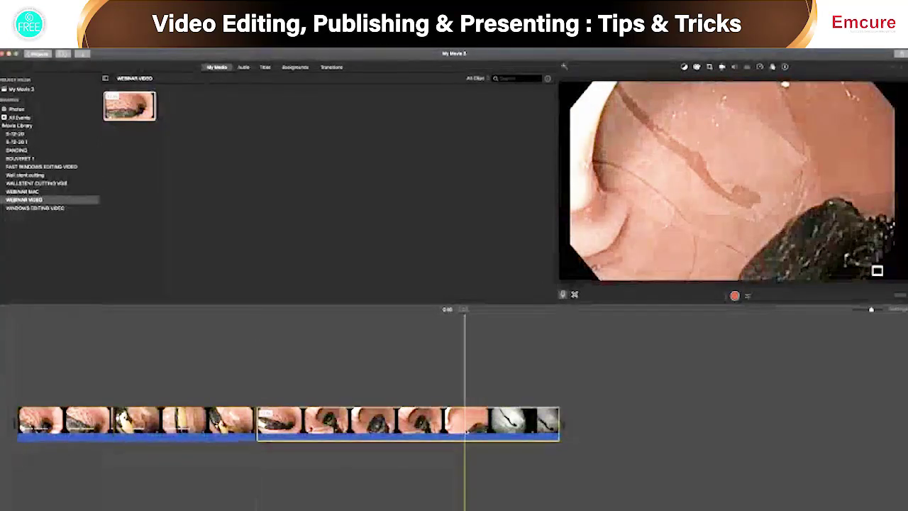
right_click(466, 420)
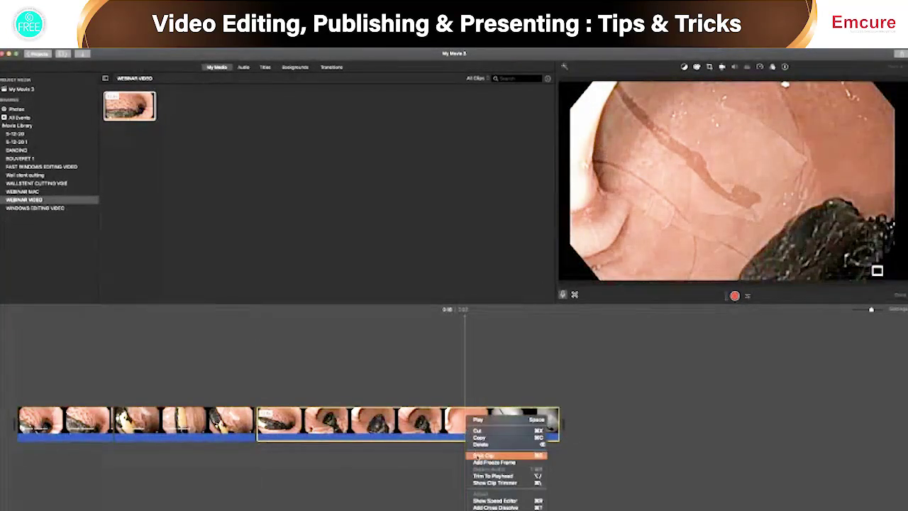
click(477, 455)
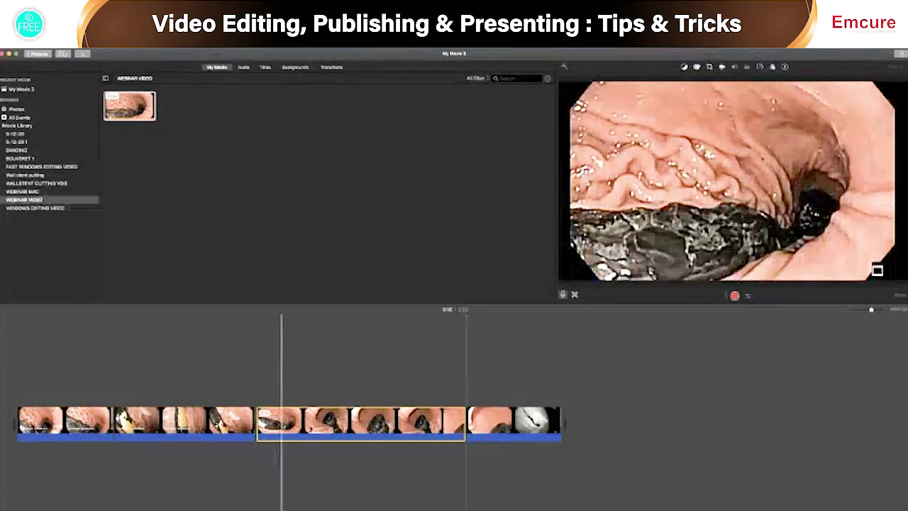
Add a Reveal Lower Third title above the last clip segment.
click(265, 67)
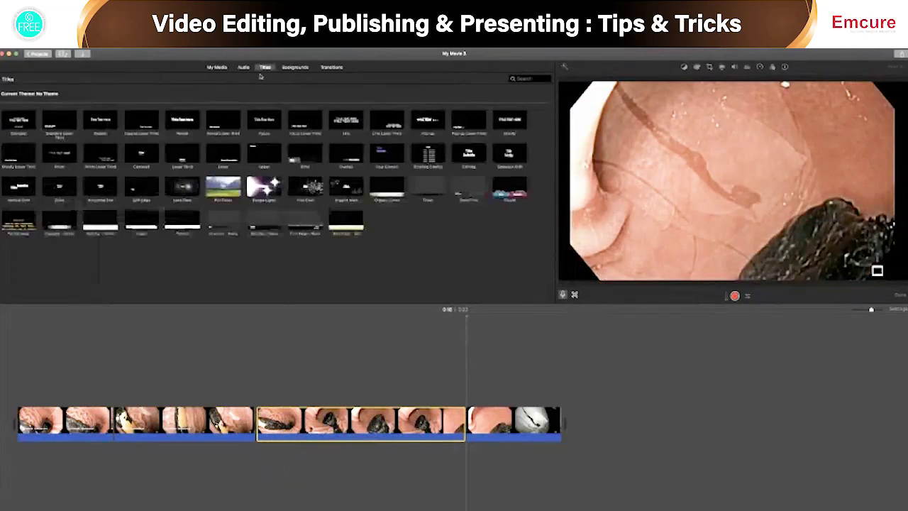
click(225, 121)
double_click(225, 121)
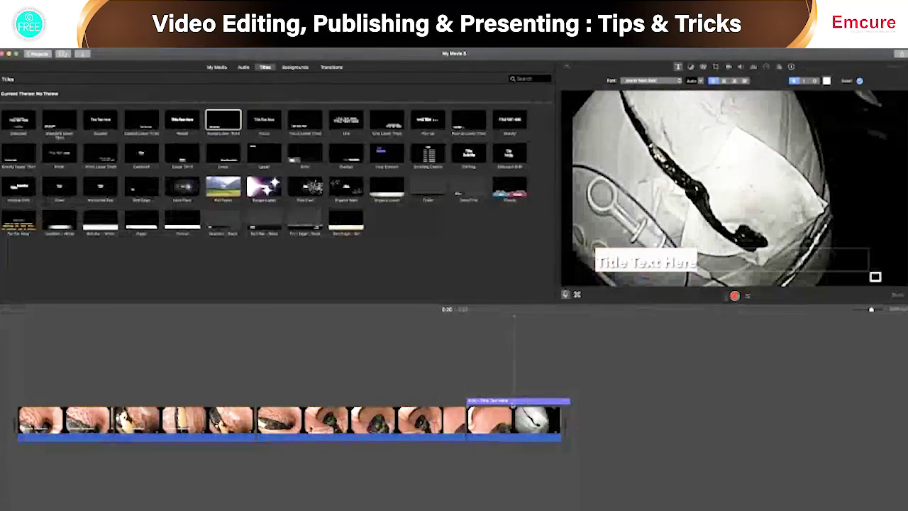
Replace the title's placeholder text with "Toothbrush".
click(513, 403)
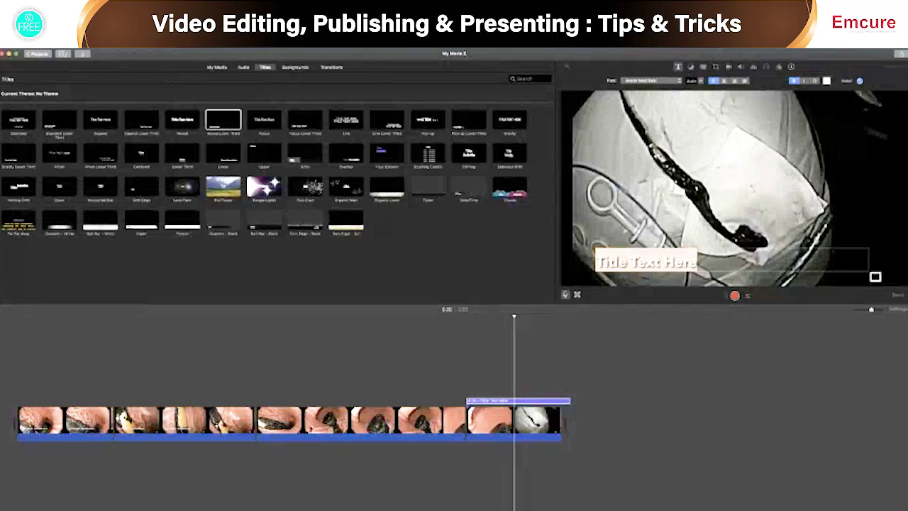
text(t)
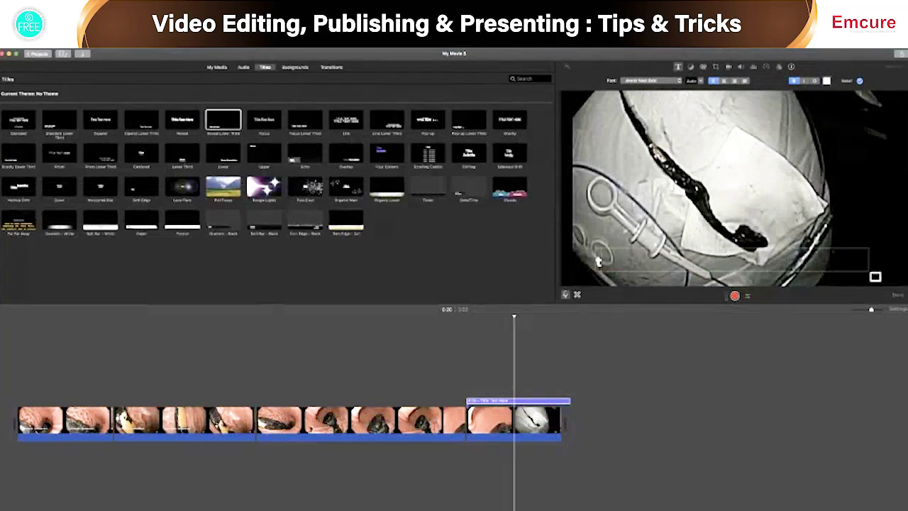
key(BackSpace)
text(Tooth)
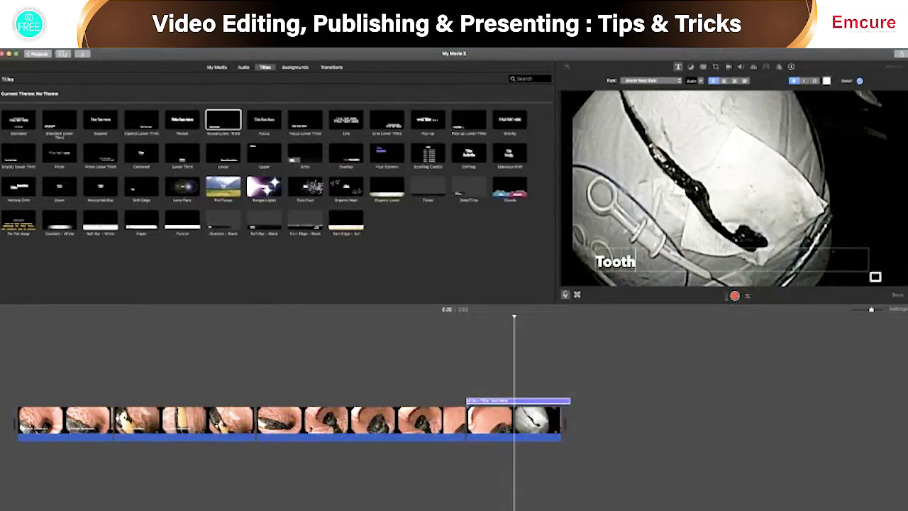
text(brush)
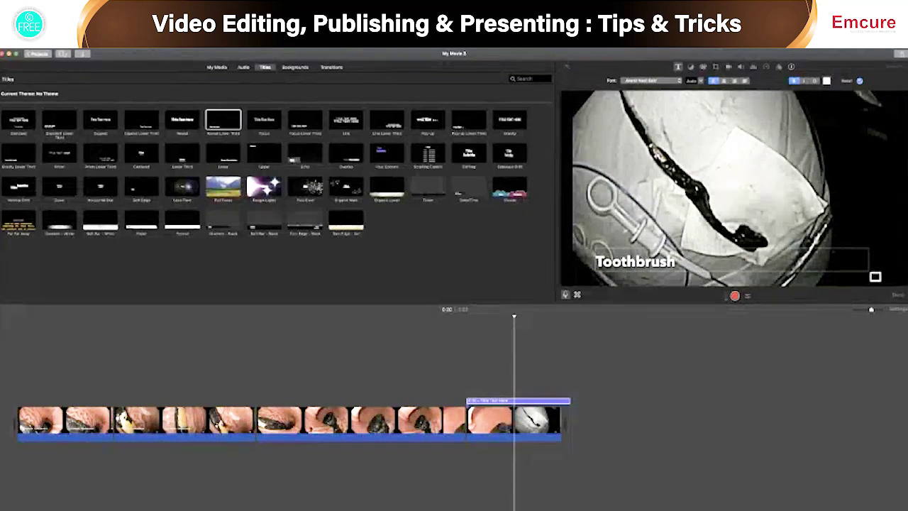
key(super+a)
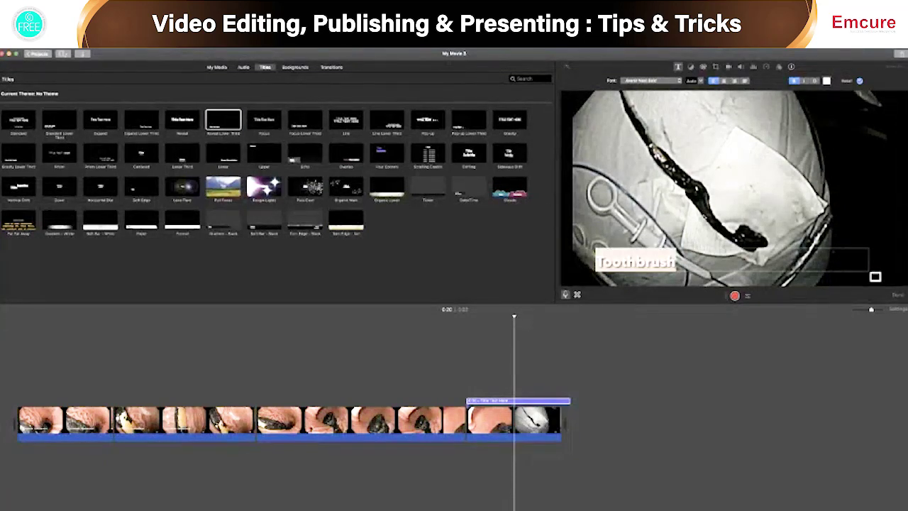
key(Return)
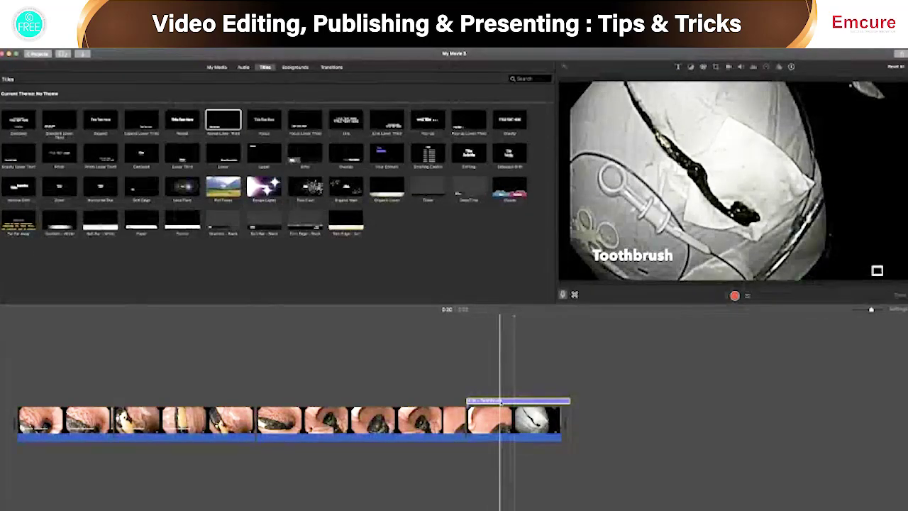
Move the Toothbrush title to the start of the third clip segment and extend it to about 5.7 s.
drag(503, 401, 298, 400)
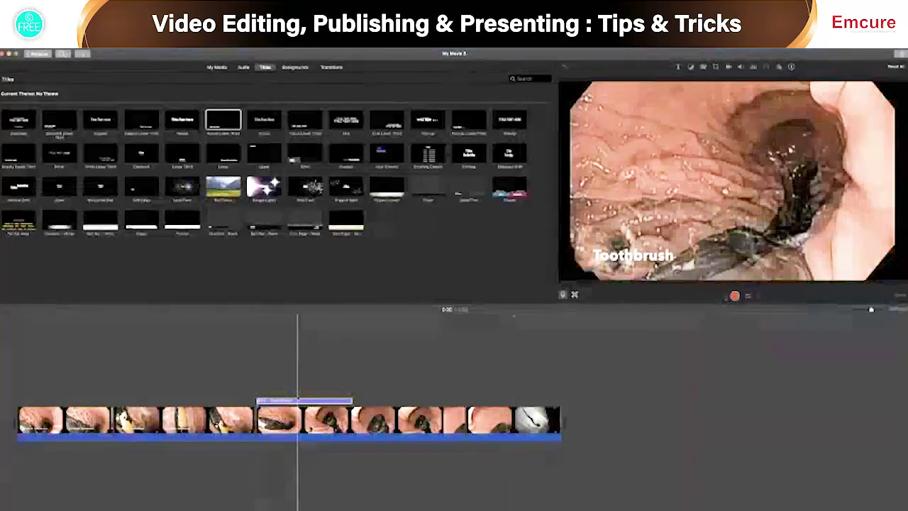
drag(351, 401, 390, 401)
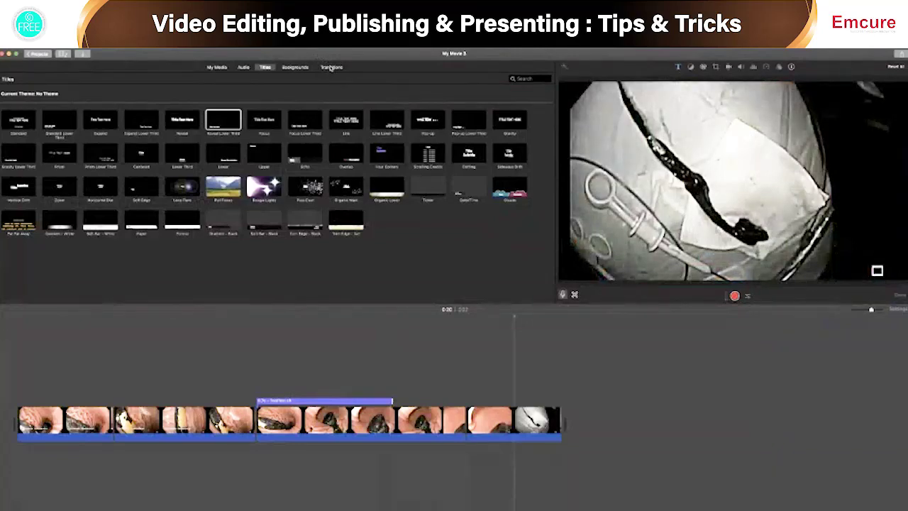
Add 1.0 s Cross Dissolve transitions at all three cuts between the clip segments.
click(331, 67)
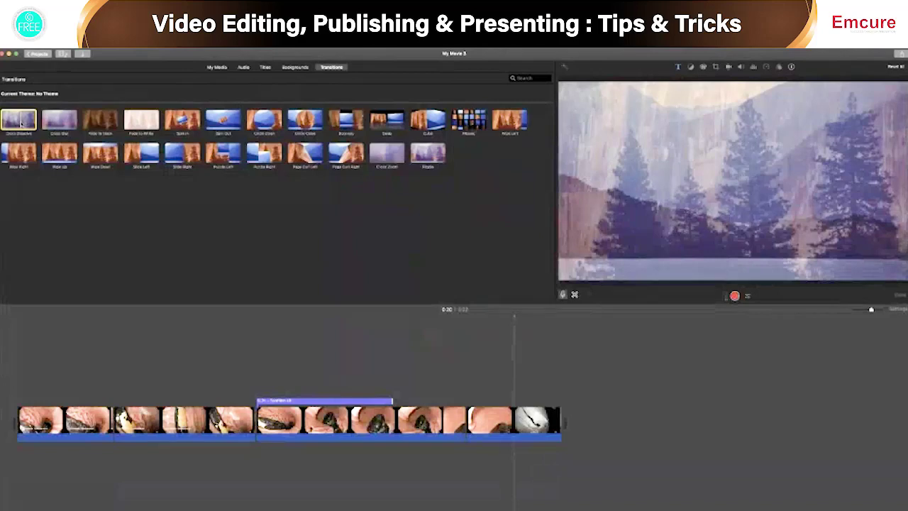
drag(21, 122, 110, 417)
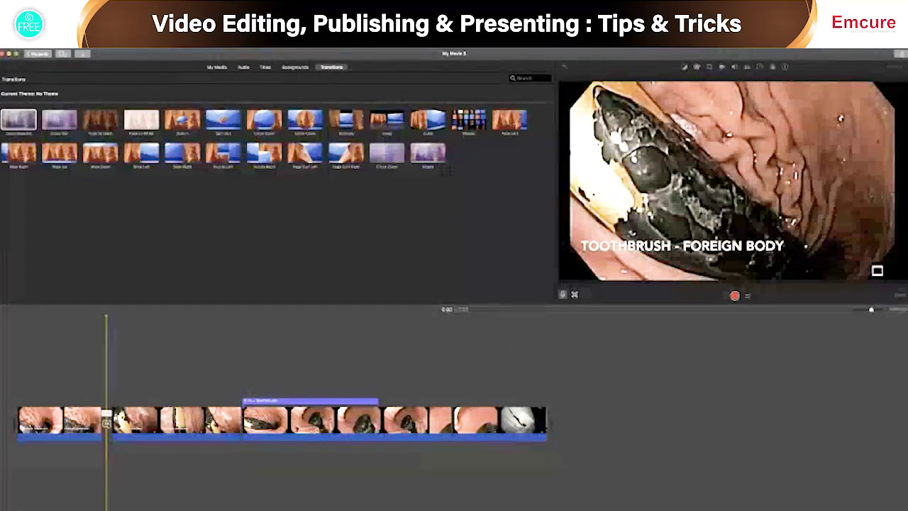
double_click(107, 422)
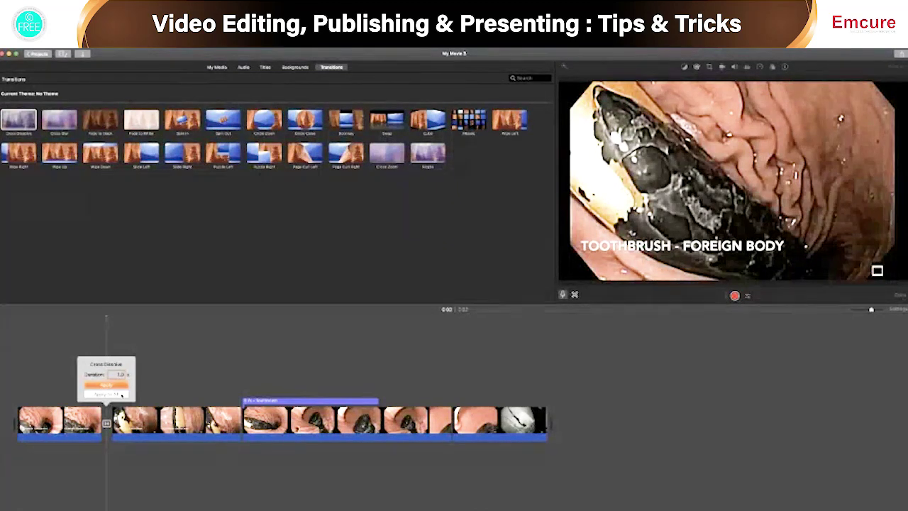
click(122, 395)
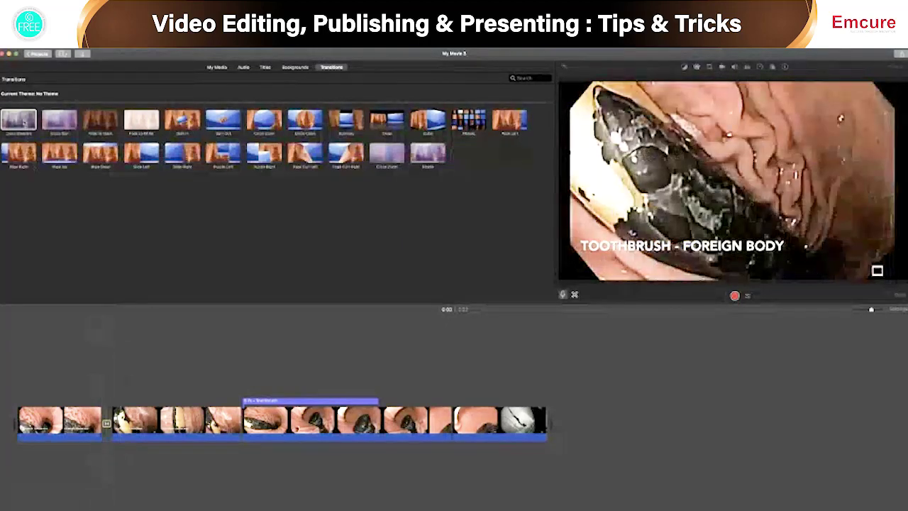
drag(64, 150, 236, 418)
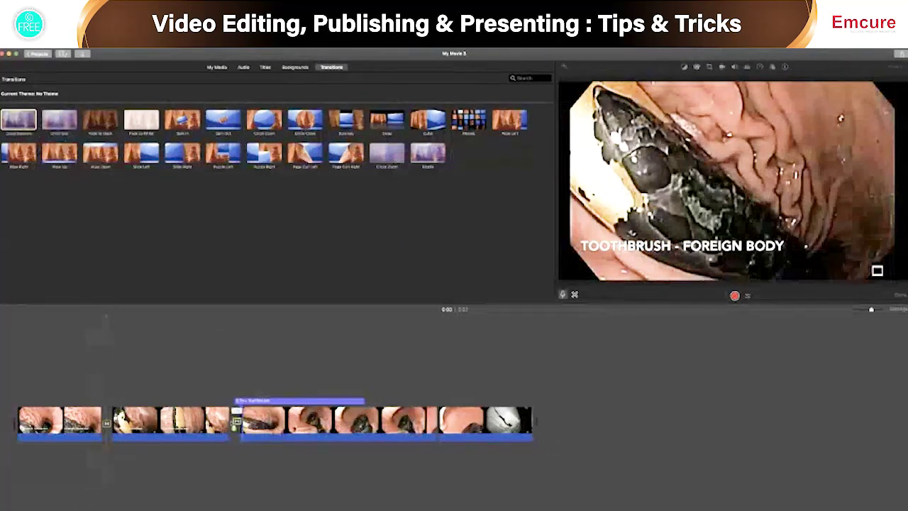
drag(19, 120, 429, 422)
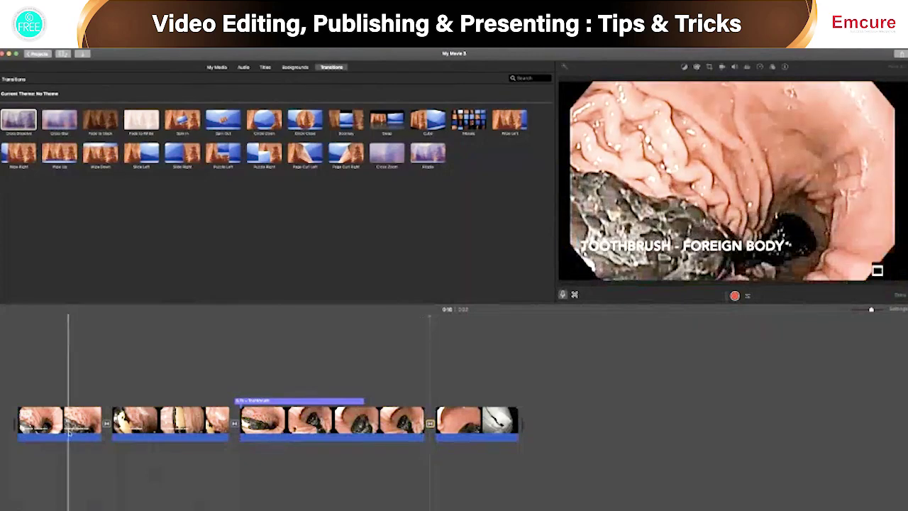
Record a voiceover about 3 s long starting at 0:04, near the beginning of the second clip segment.
click(133, 424)
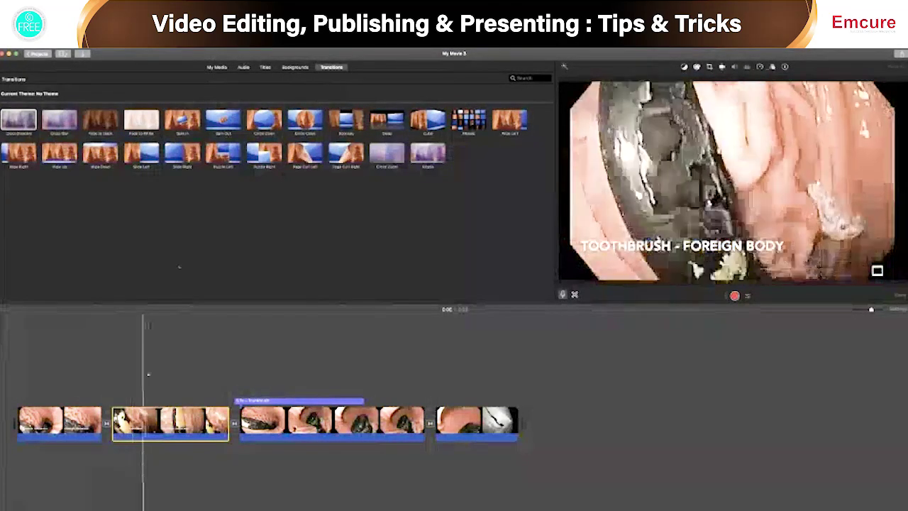
click(115, 354)
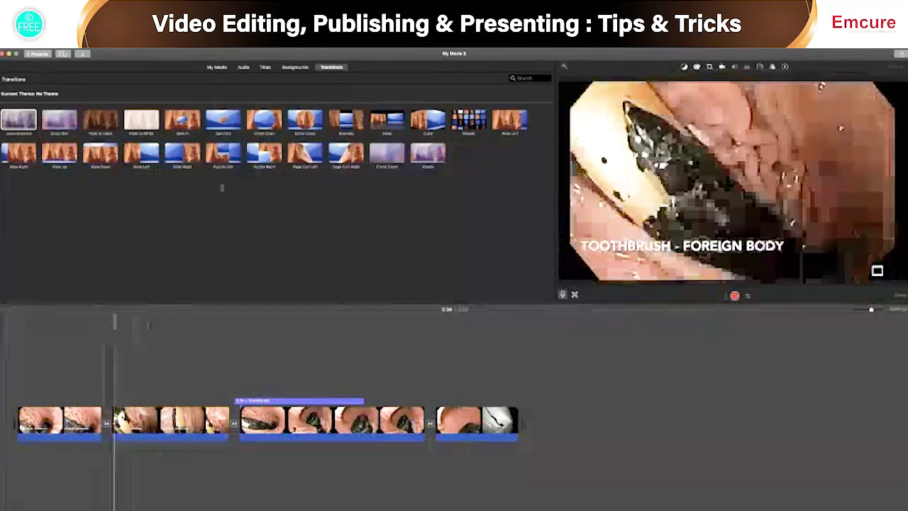
click(243, 68)
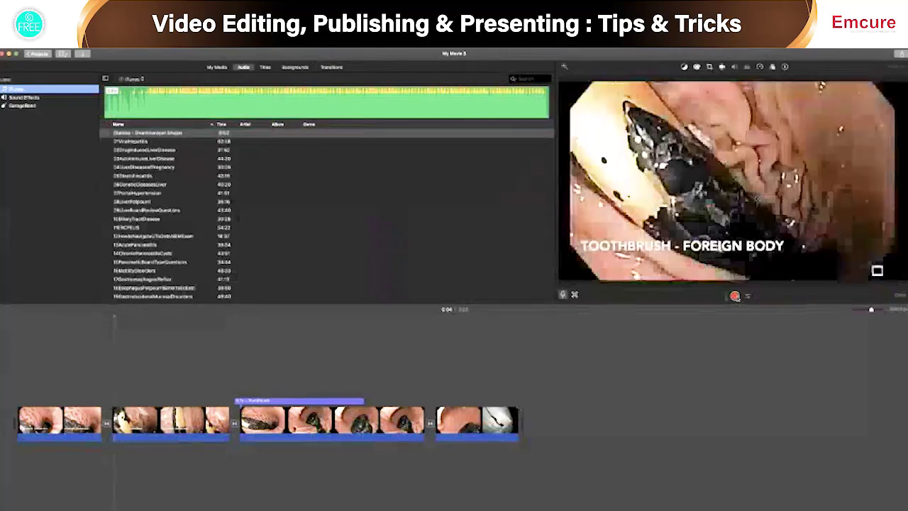
click(735, 295)
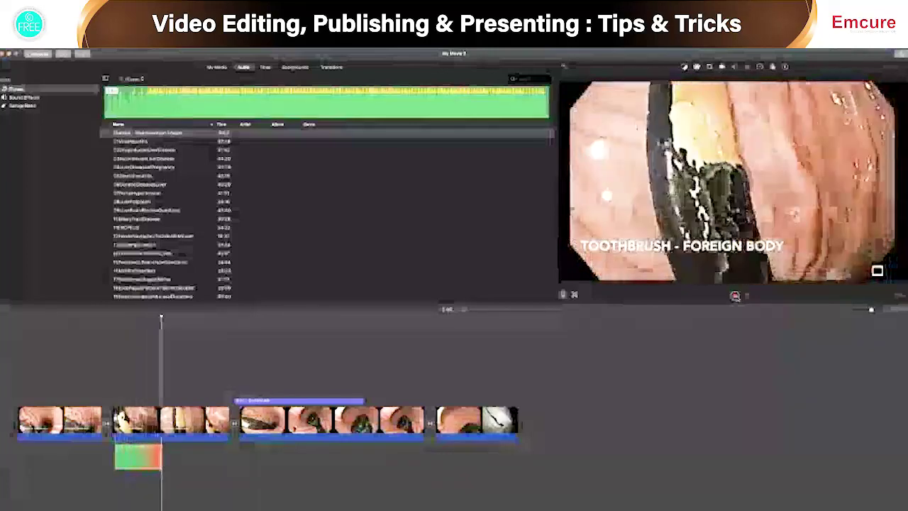
click(734, 296)
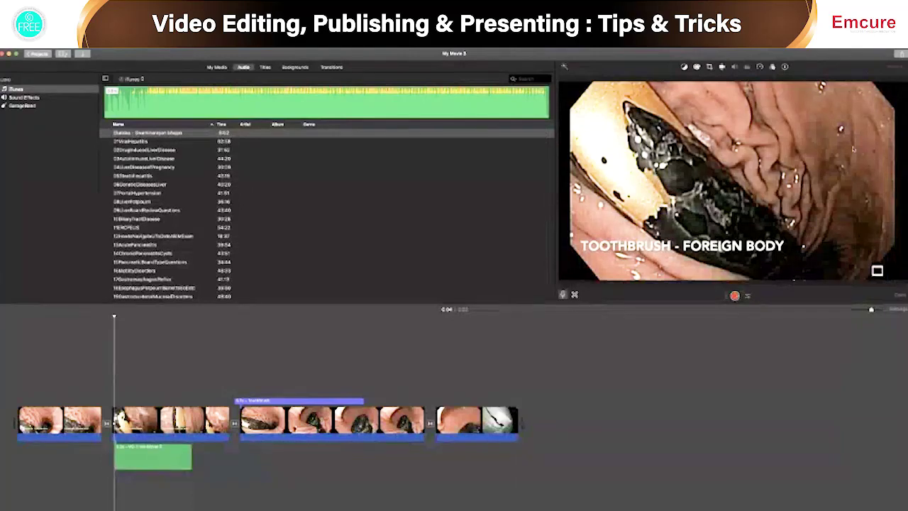
Export the movie as a video file named "Webinar video" and save it to the Desktop.
click(900, 54)
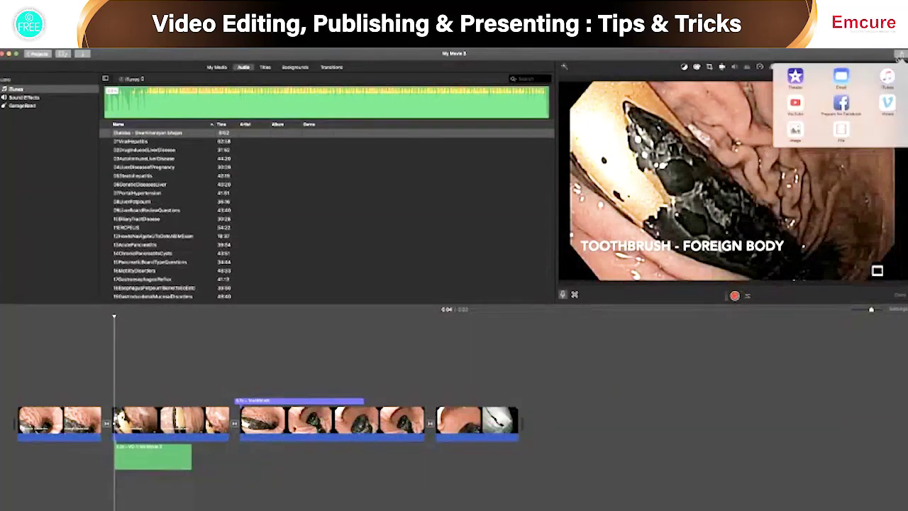
click(842, 131)
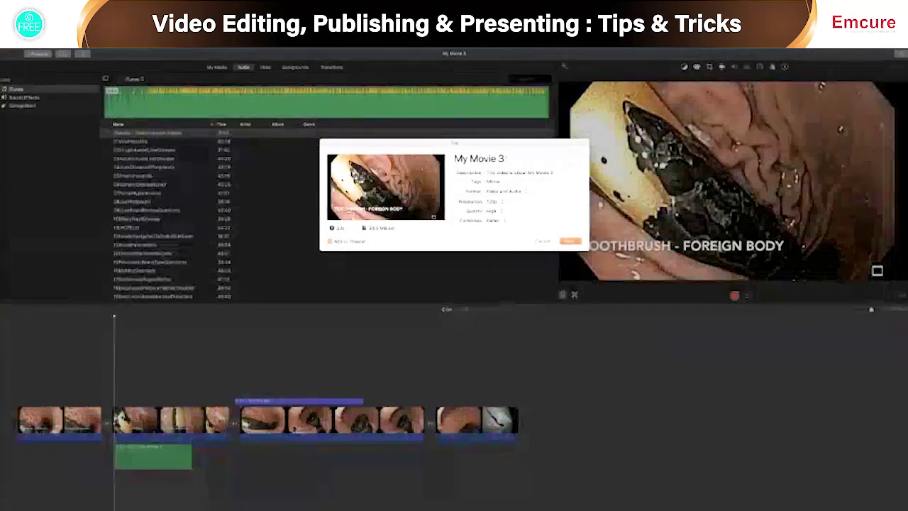
text(Webinar video)
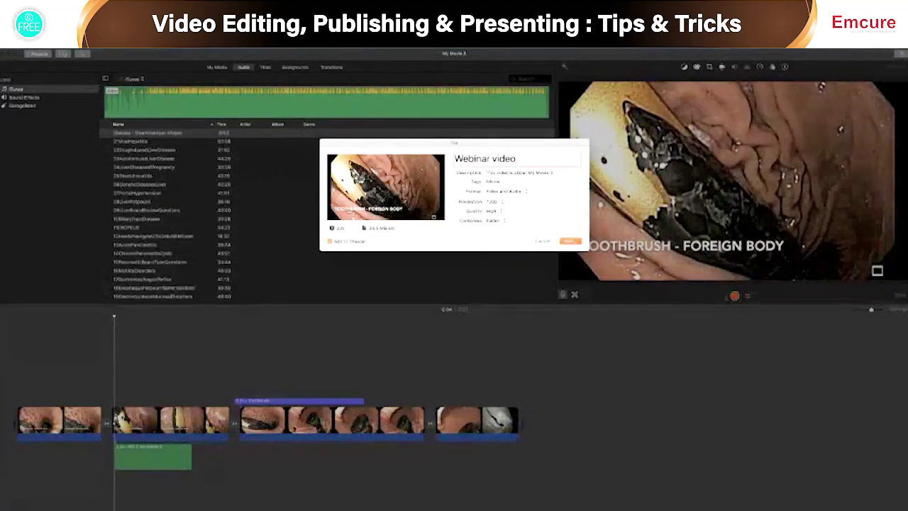
key(Return)
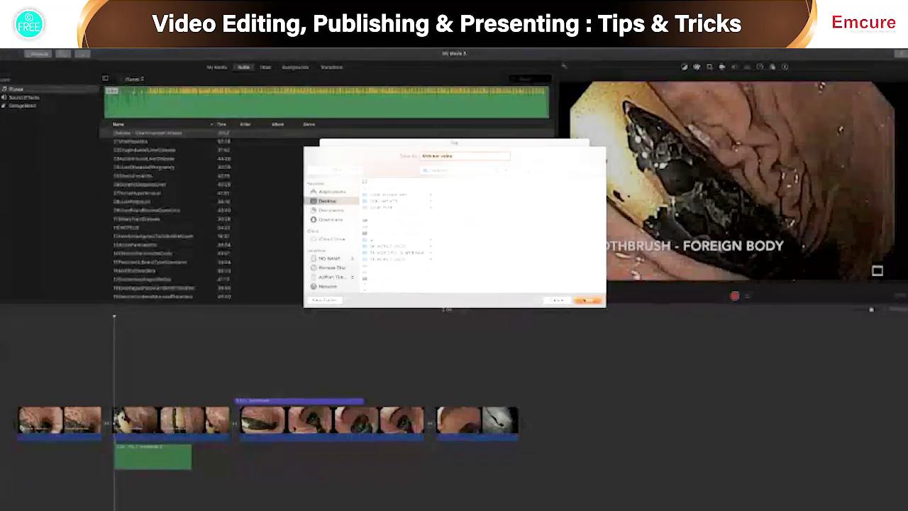
click(585, 300)
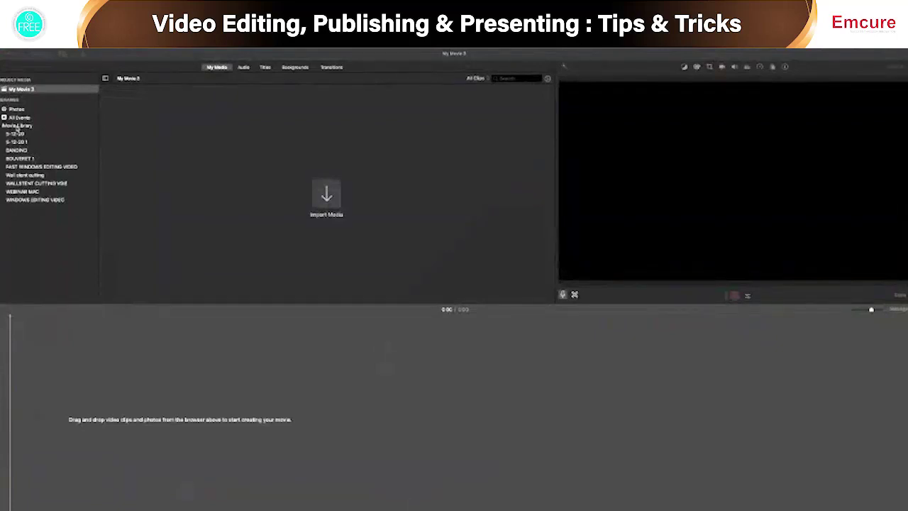
Create a new event in the iMovie Library and name it "WEBINAR VIDEO".
right_click(17, 129)
click(28, 130)
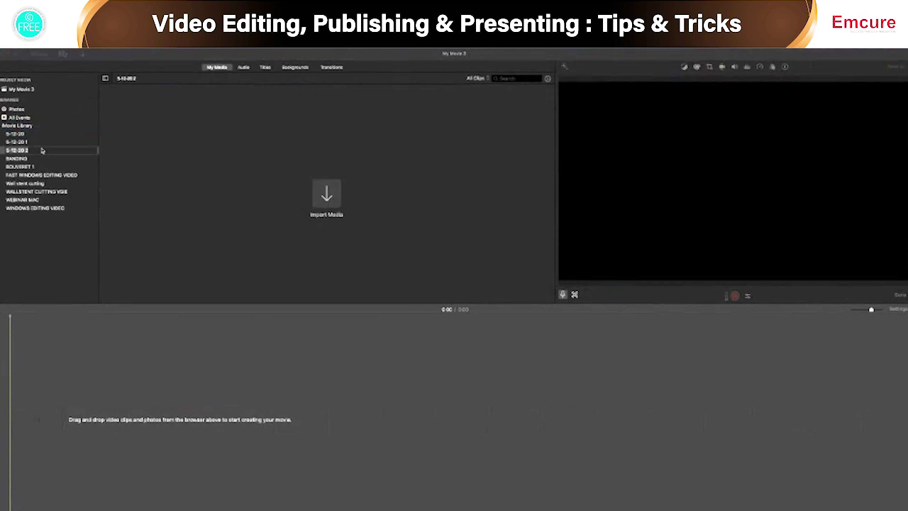
double_click(34, 151)
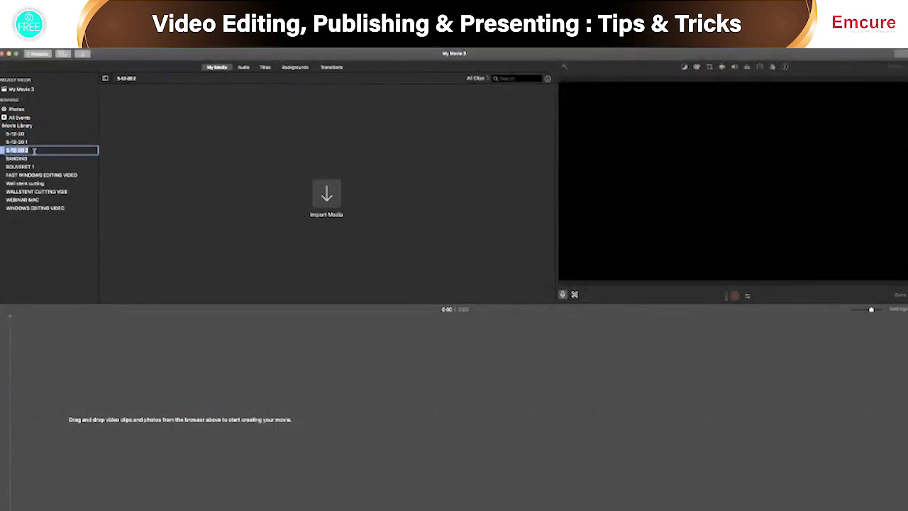
text(WC)
key(Return)
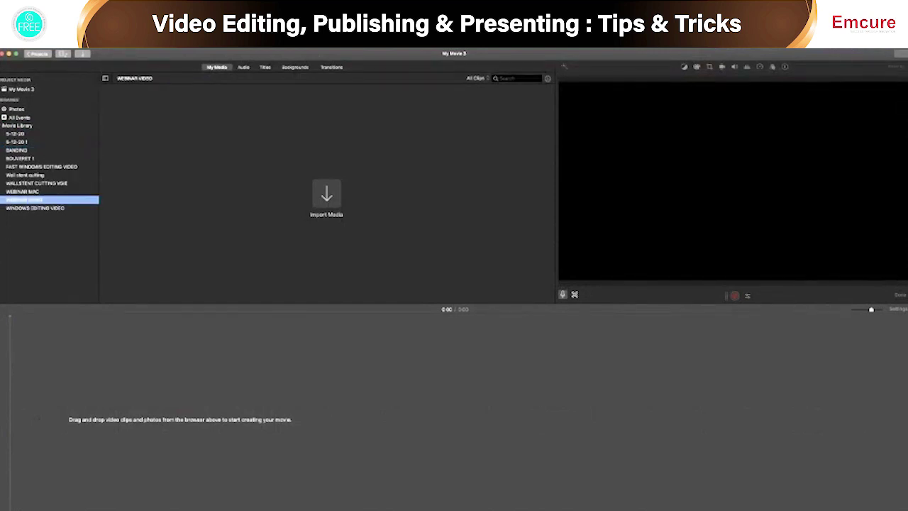
click(37, 201)
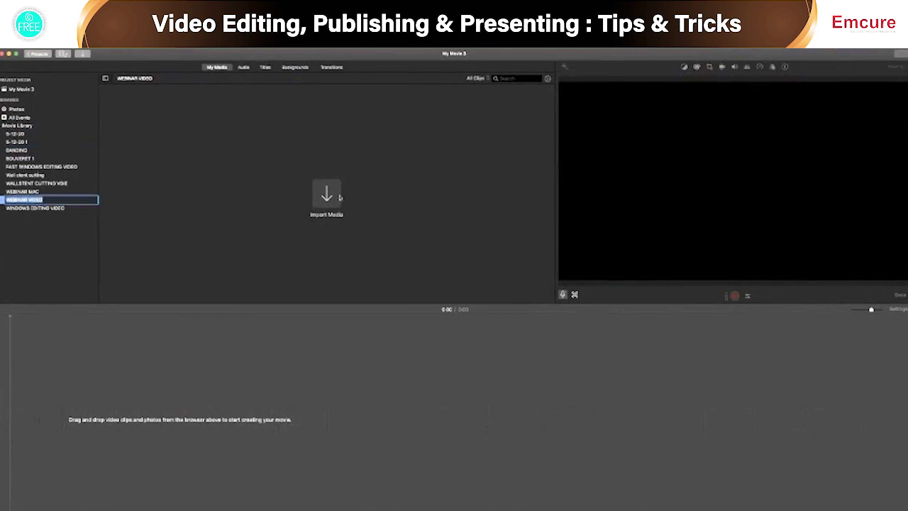
click(270, 206)
Import the toothbrush video from the Desktop into the WEBINAR VIDEO event and add it to the empty timeline.
click(331, 201)
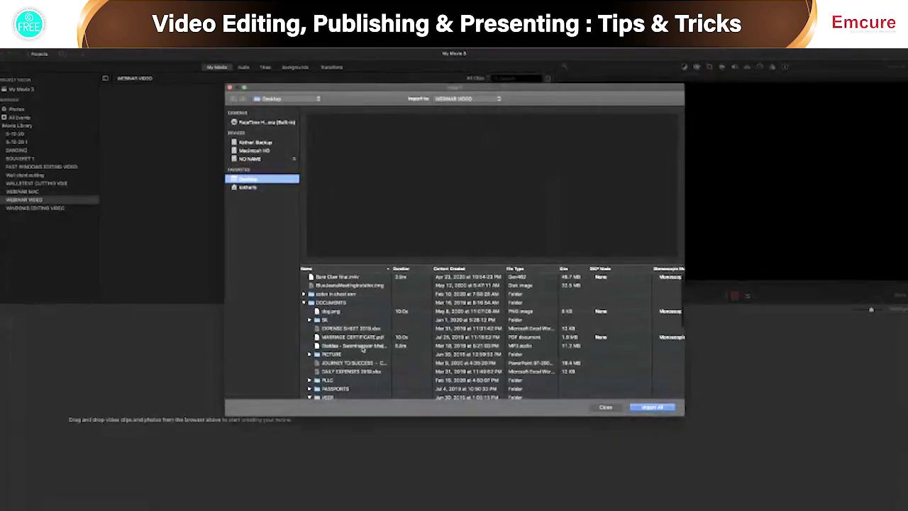
scroll(362, 354, down, 8)
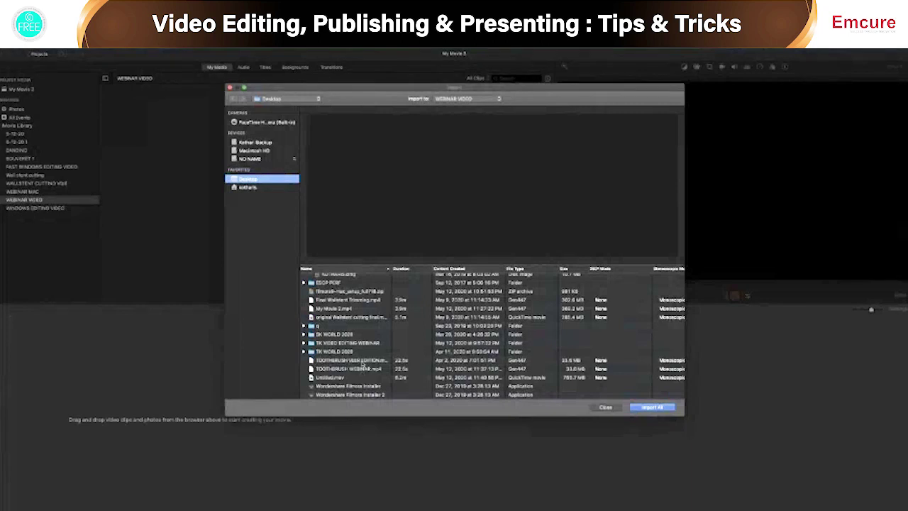
double_click(361, 364)
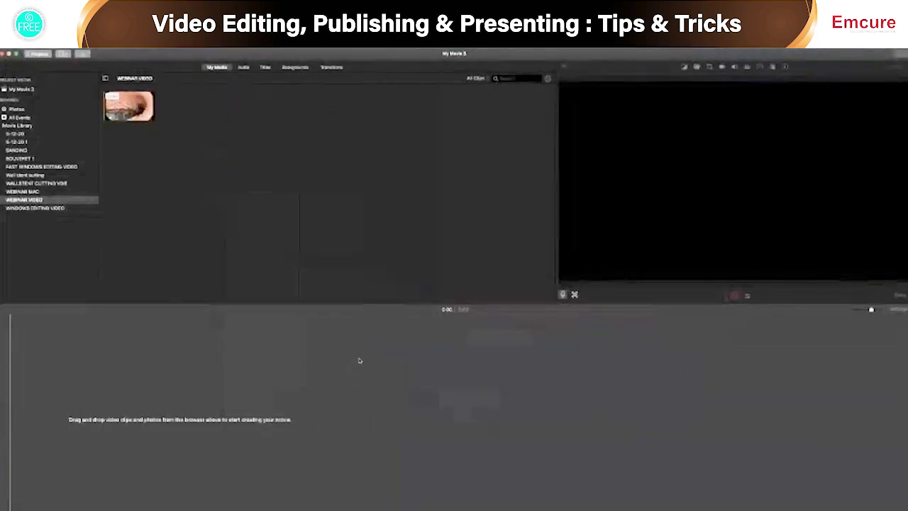
click(130, 118)
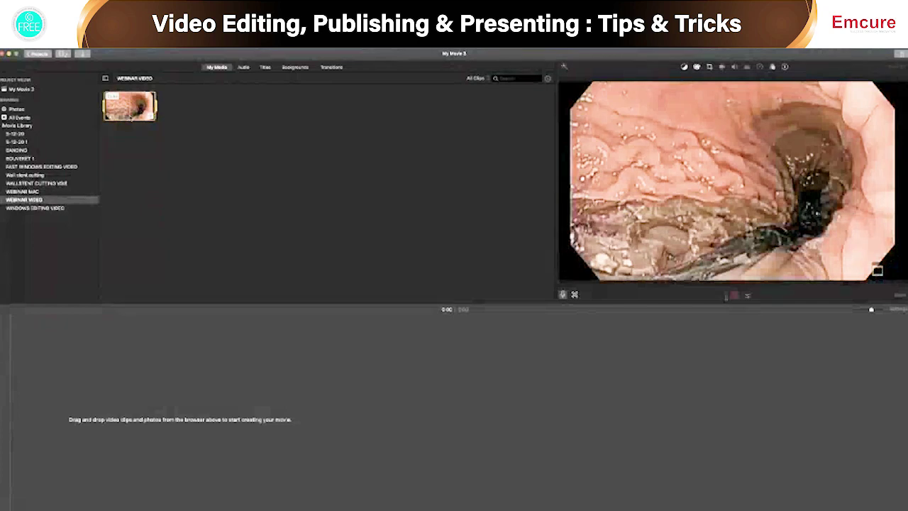
drag(131, 118, 50, 400)
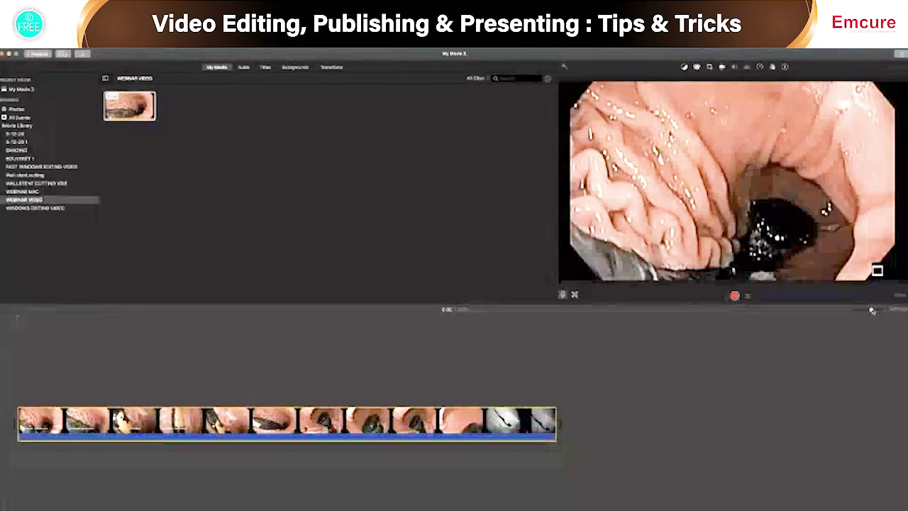
Split the toothbrush clip at 0:04, where the black tip of the toothbrush is seen close up.
drag(872, 310, 867, 311)
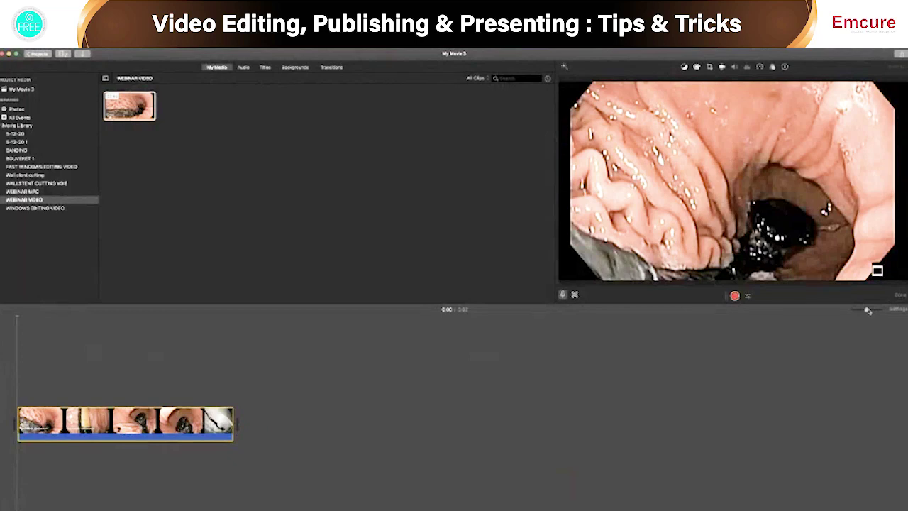
drag(867, 311, 876, 311)
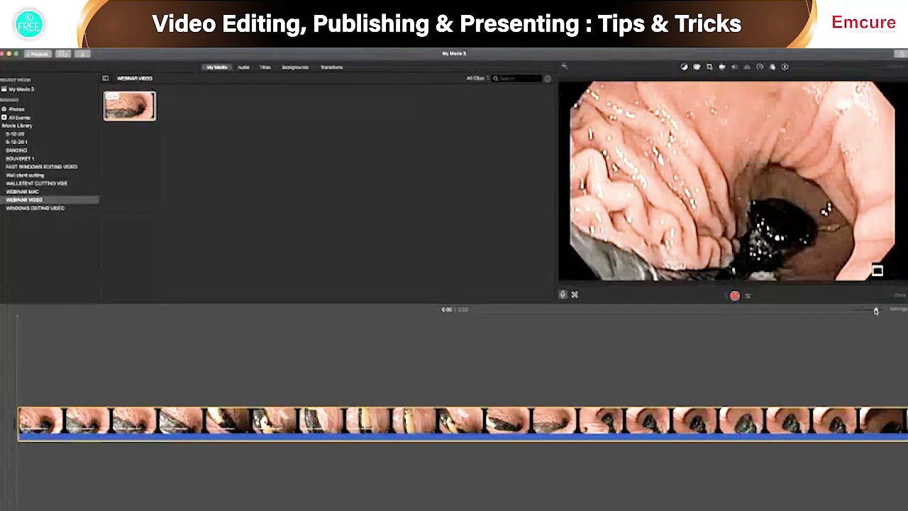
drag(876, 310, 873, 311)
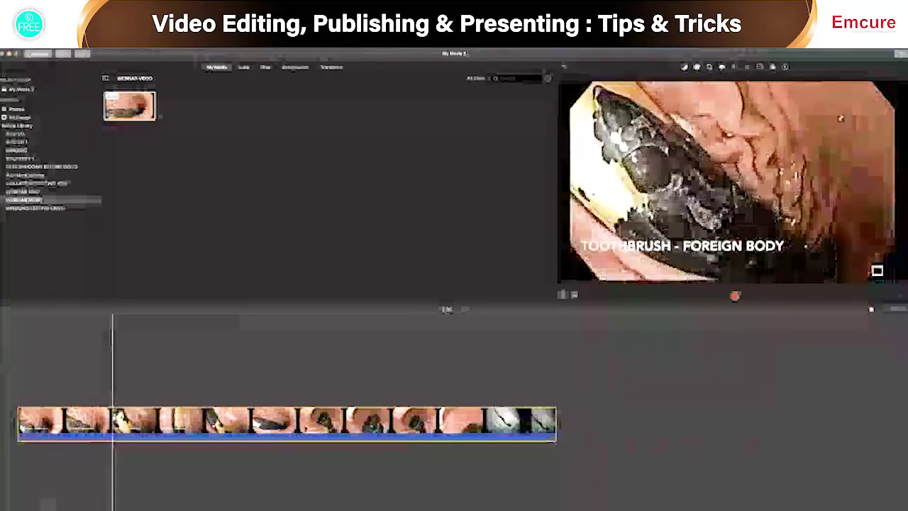
click(113, 390)
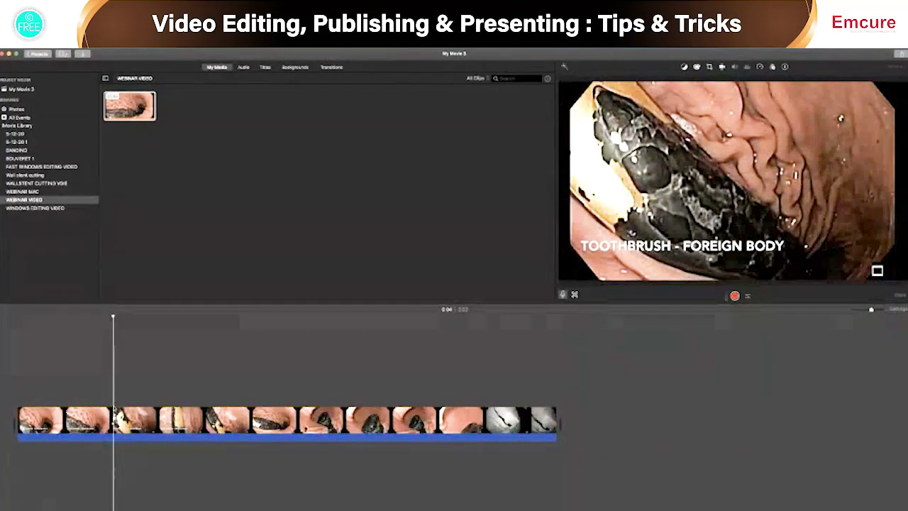
right_click(115, 414)
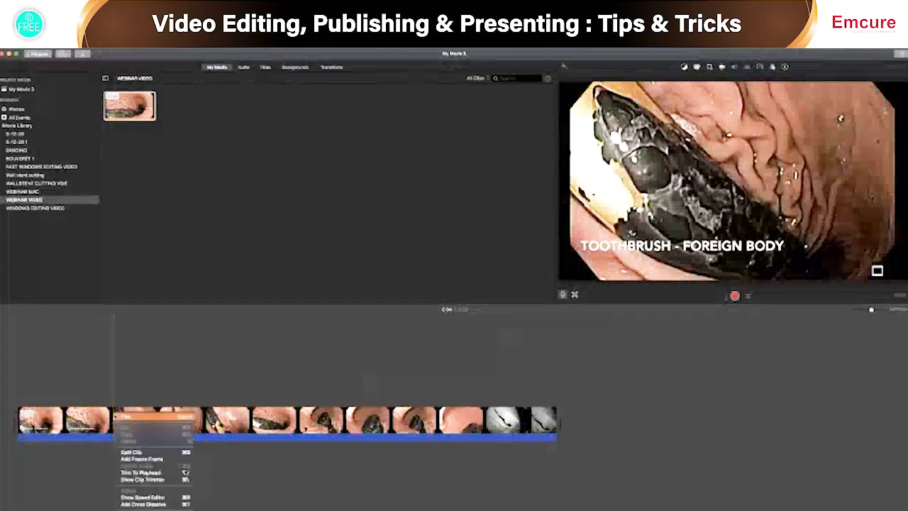
click(142, 460)
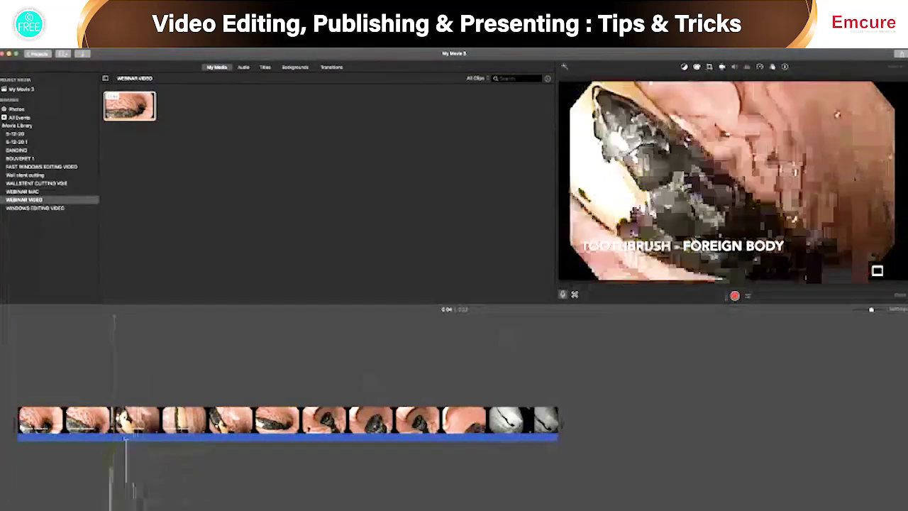
Split the second clip segment near the middle of the movie, just after the burned-in caption ends.
key(space)
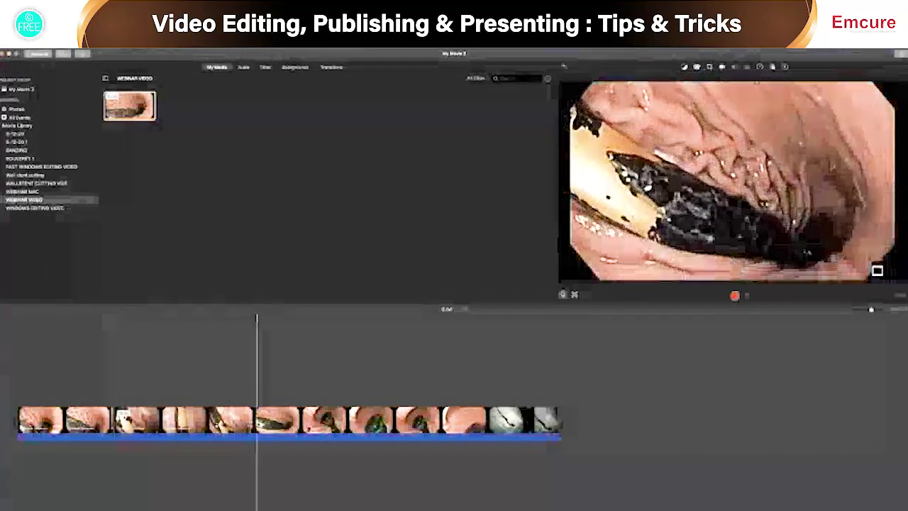
click(254, 419)
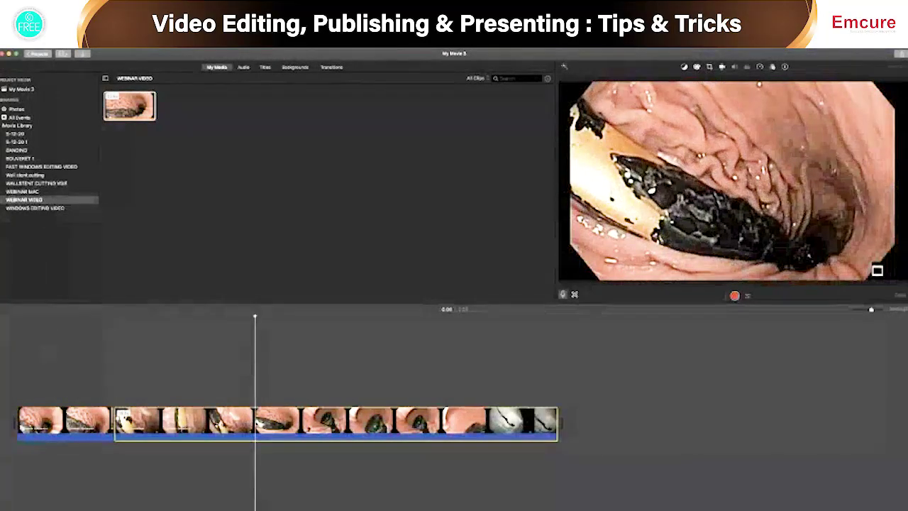
right_click(255, 416)
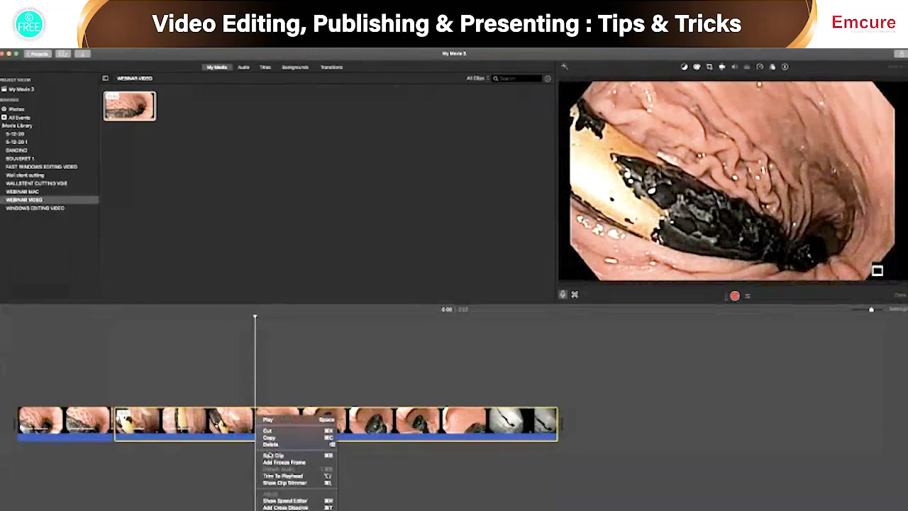
click(273, 454)
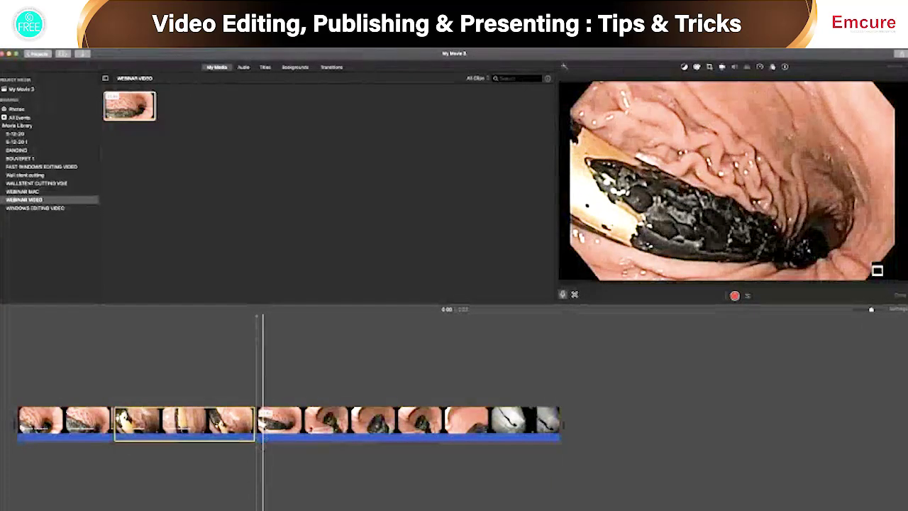
Split the third clip segment at 0:16, shortly before the black-and-white footage of the removed toothbrush.
key(space)
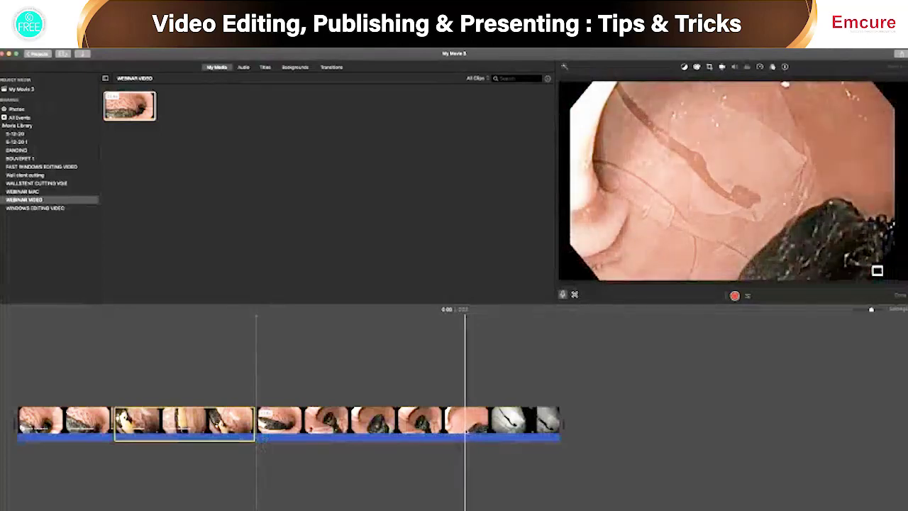
click(461, 422)
right_click(468, 419)
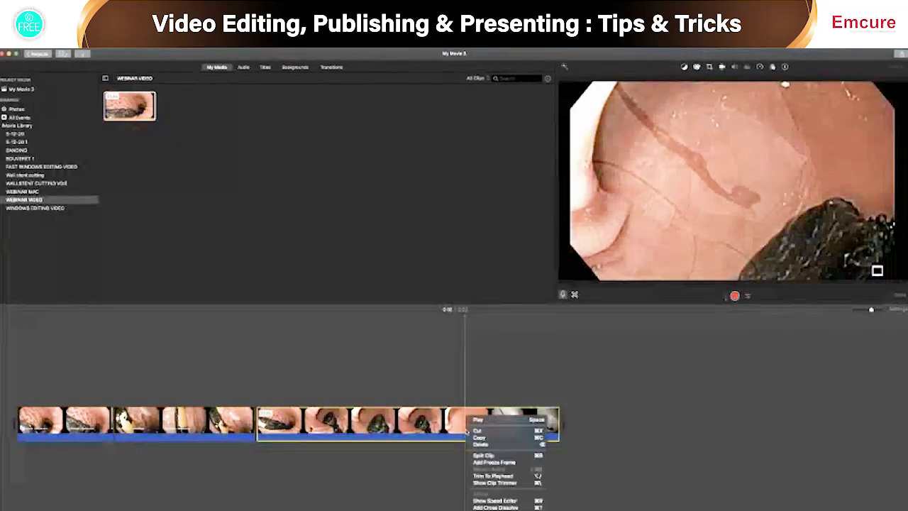
click(479, 455)
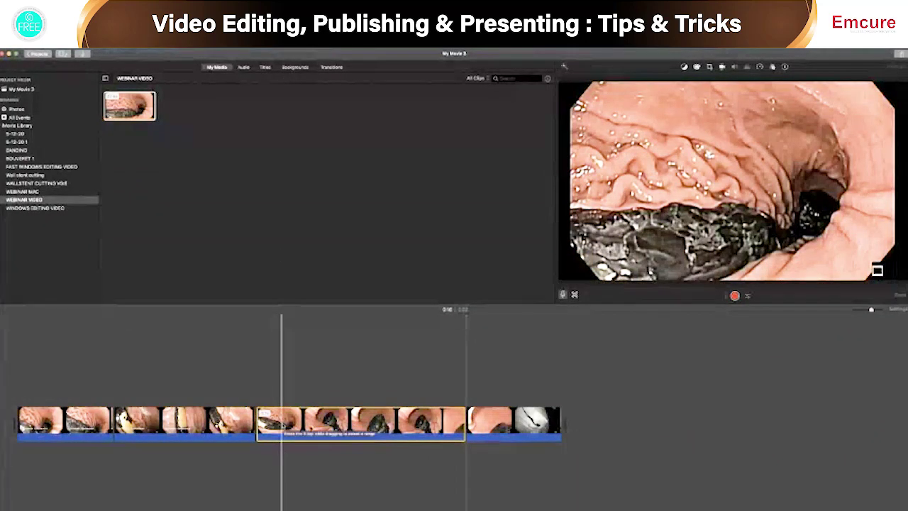
Add a Reveal Lower Third title over the last clip at the 0:16 split and set its text to "Toothbrush".
click(265, 67)
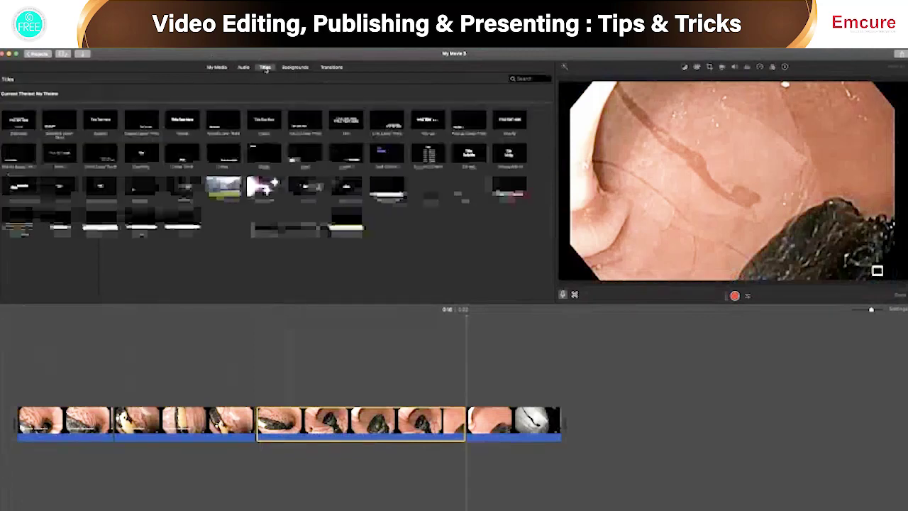
click(225, 121)
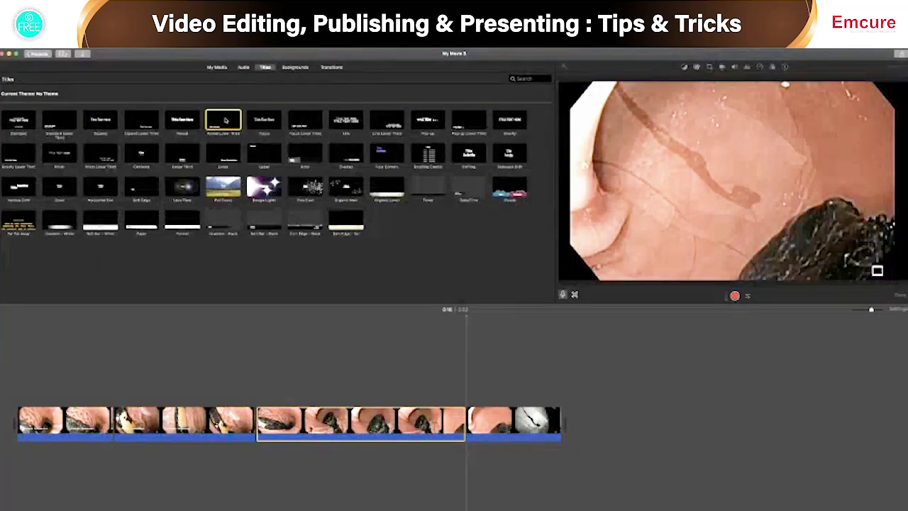
double_click(225, 121)
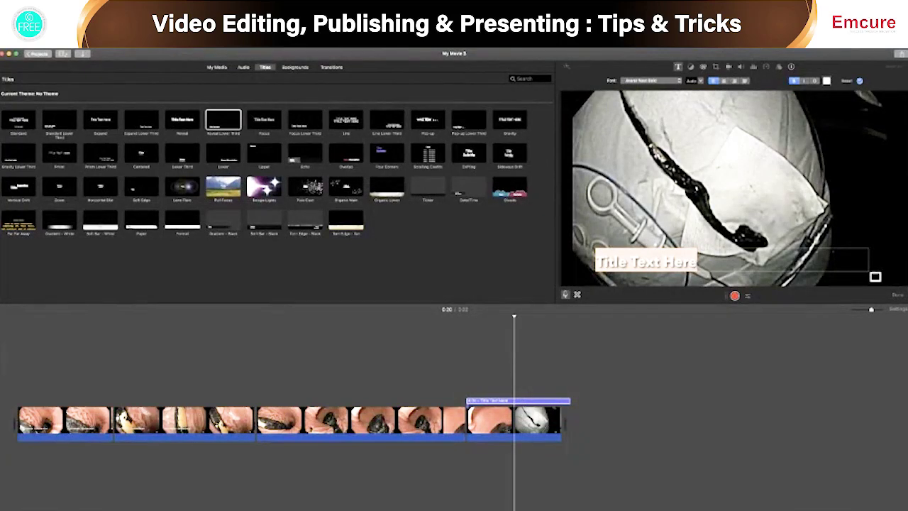
text(t)
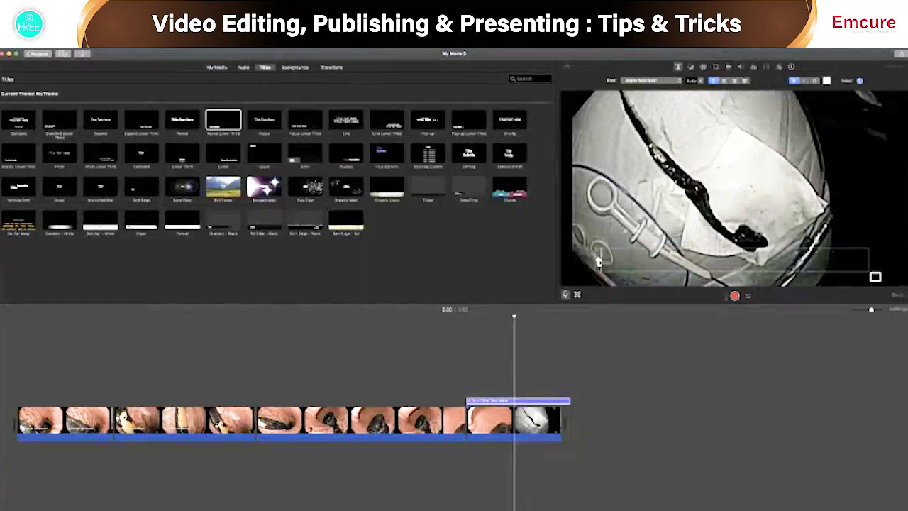
text(Toothbrush)
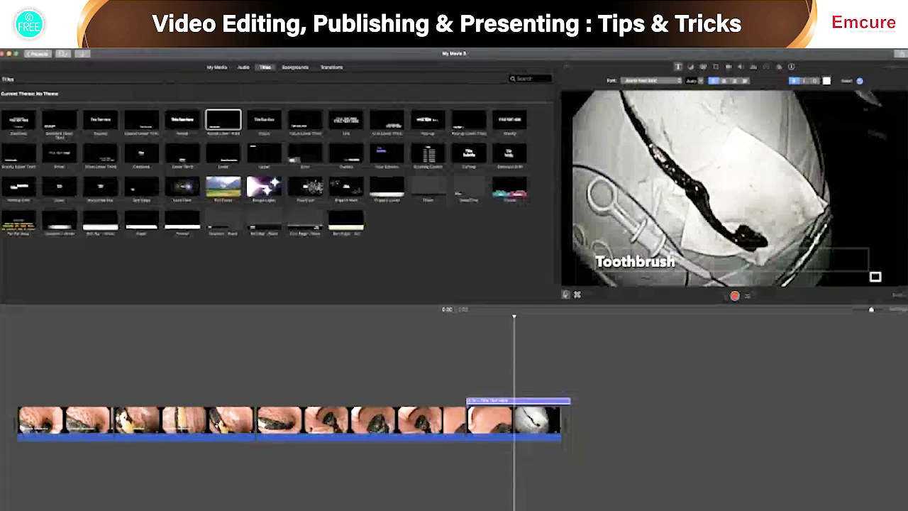
key(super+a)
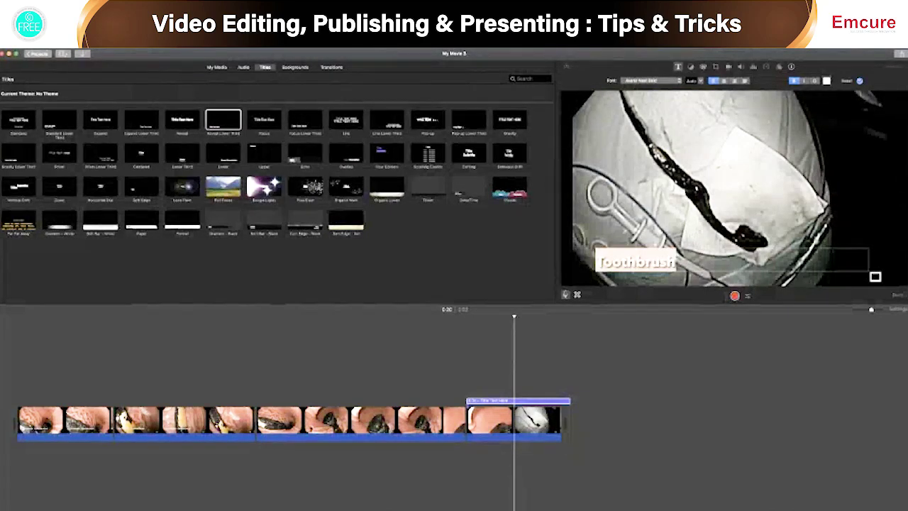
key(Return)
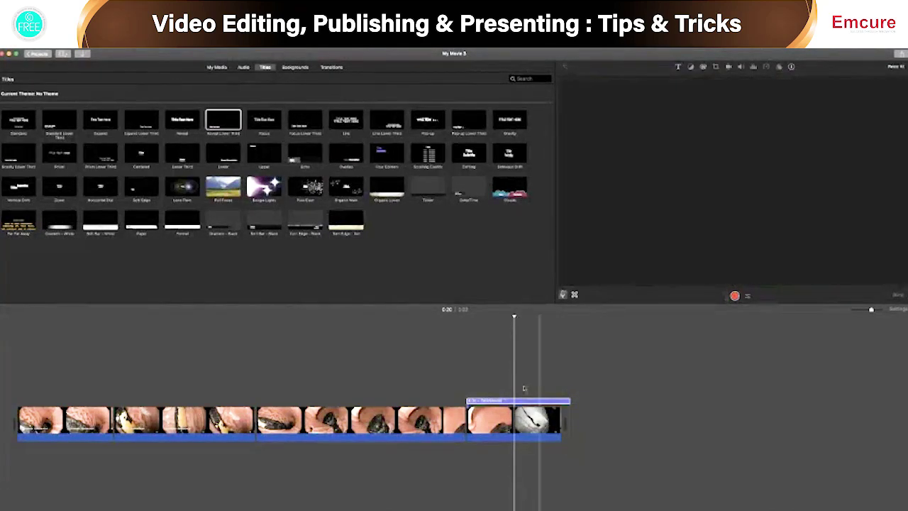
Move the Toothbrush title to the start of the third clip and extend it over about two-thirds of that clip.
click(500, 418)
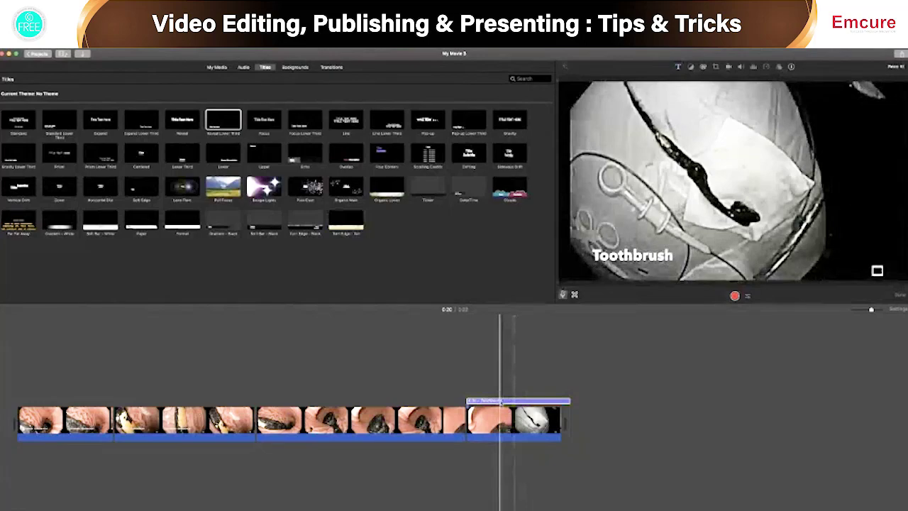
drag(501, 402, 297, 399)
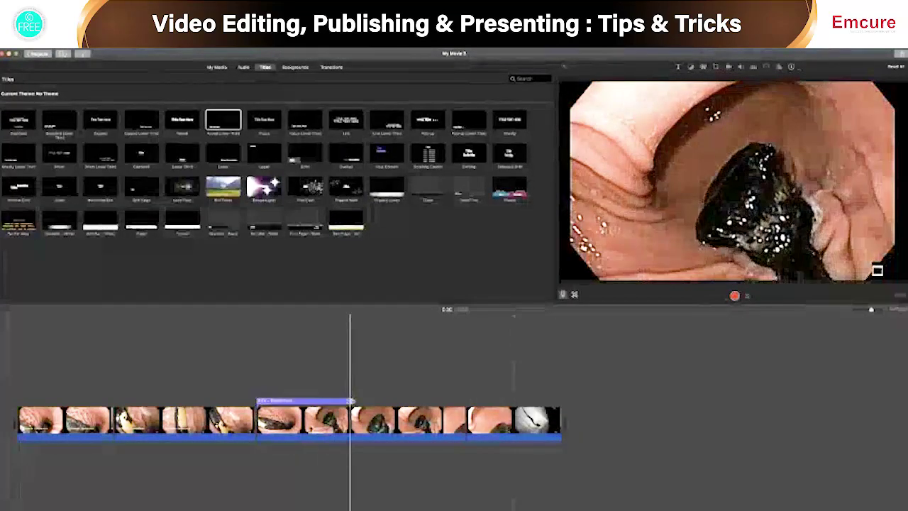
drag(350, 400, 391, 400)
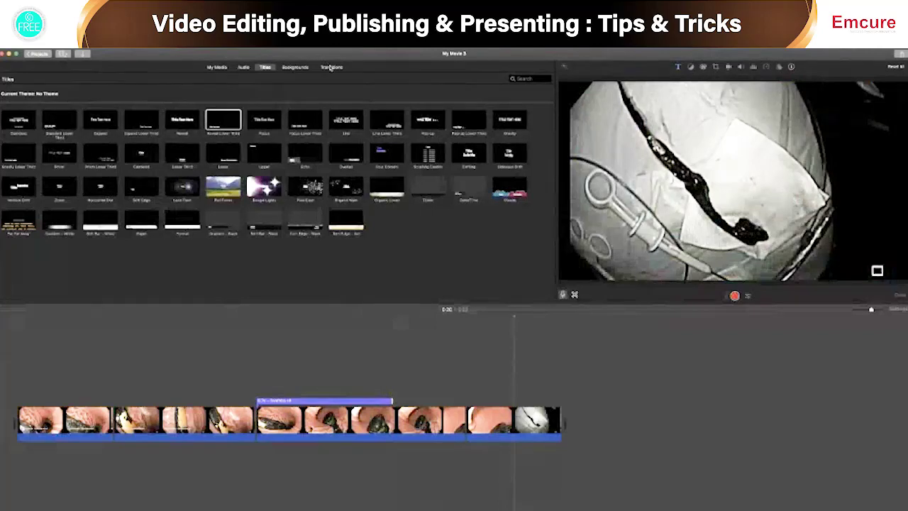
Add Cross Dissolve transitions at all three cuts between the clips, applying a 0.5 s duration after placing the first one.
click(331, 68)
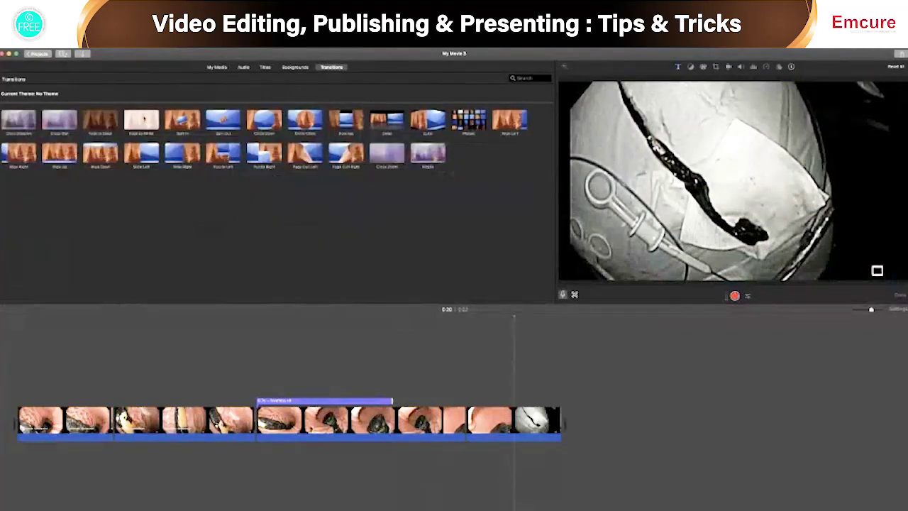
click(24, 124)
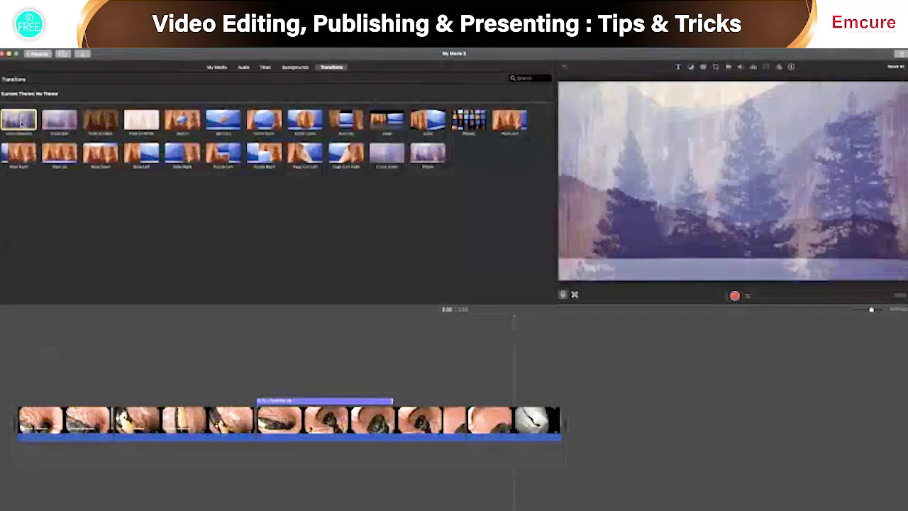
drag(22, 121, 106, 420)
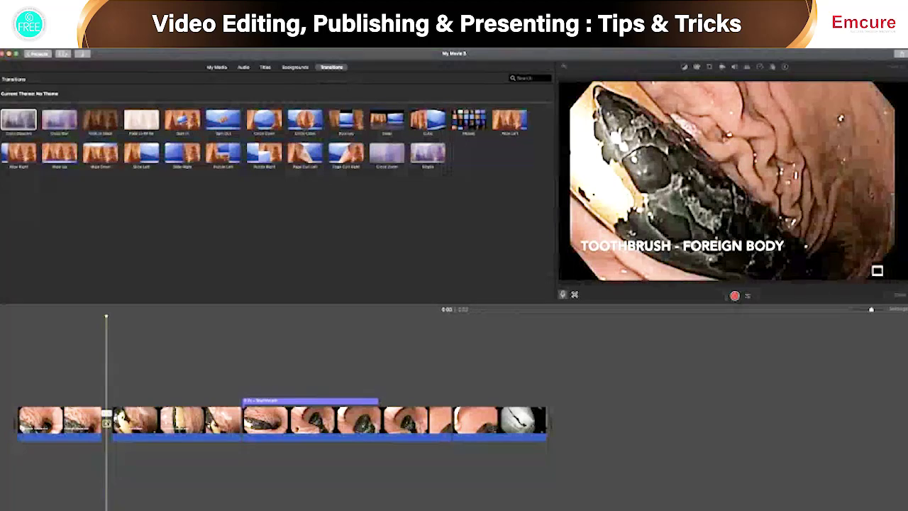
double_click(106, 423)
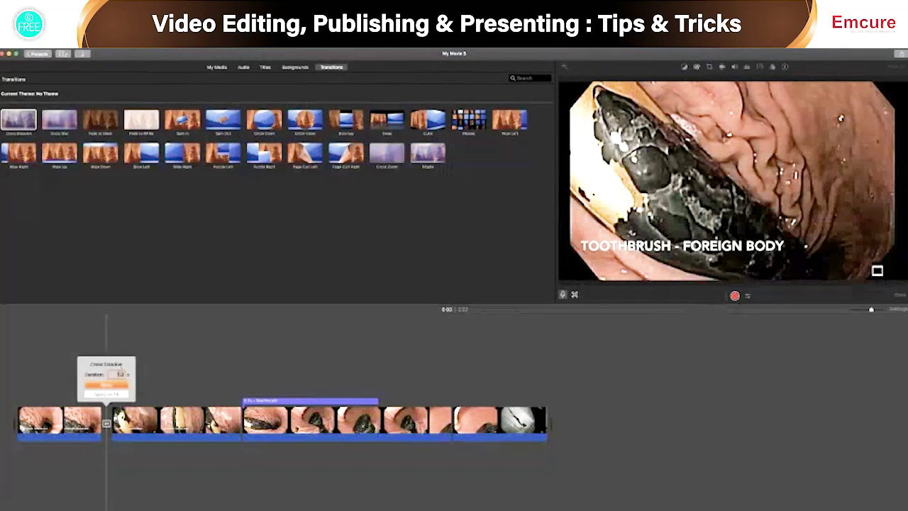
text(0.5)
click(122, 395)
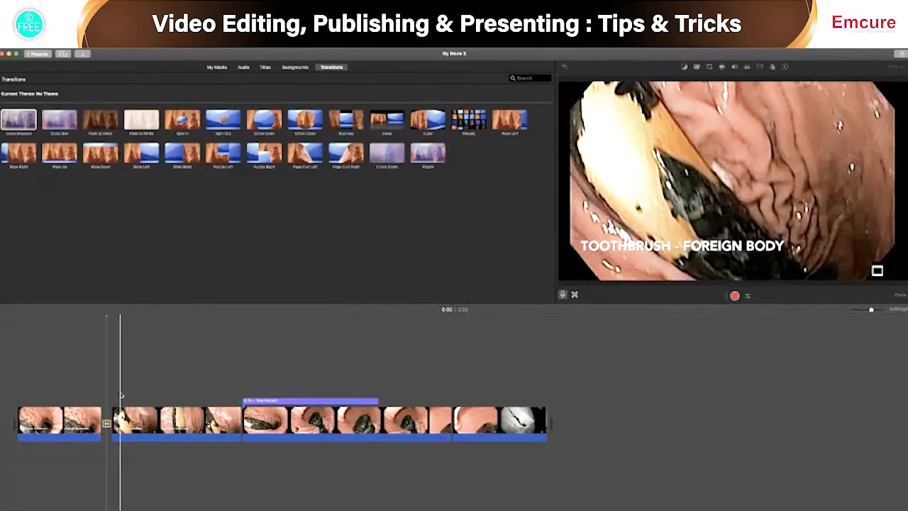
drag(18, 120, 424, 420)
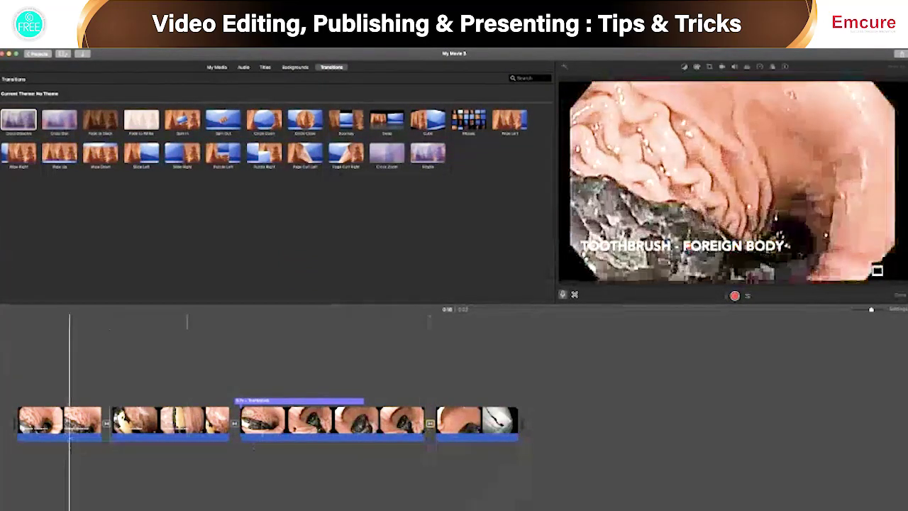
Record a voiceover from 0:04, at the start of the second clip, covering about two-thirds of that clip.
click(132, 423)
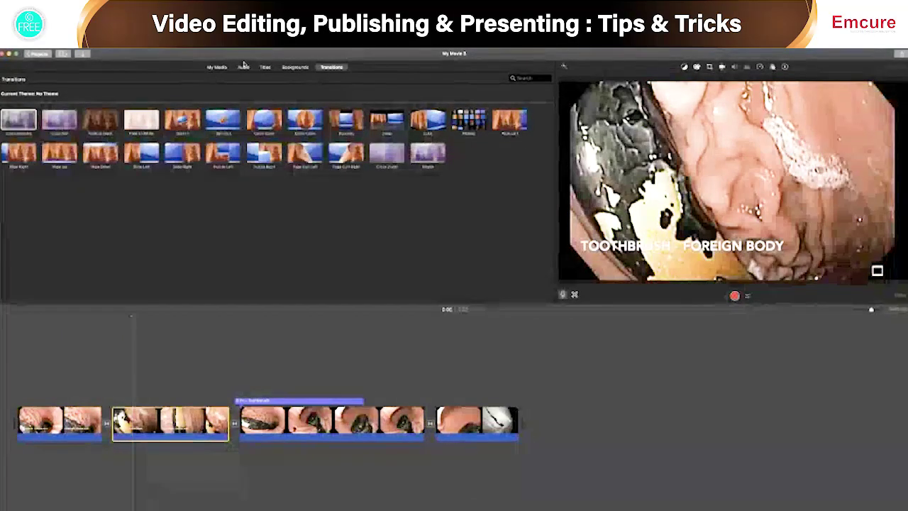
click(115, 323)
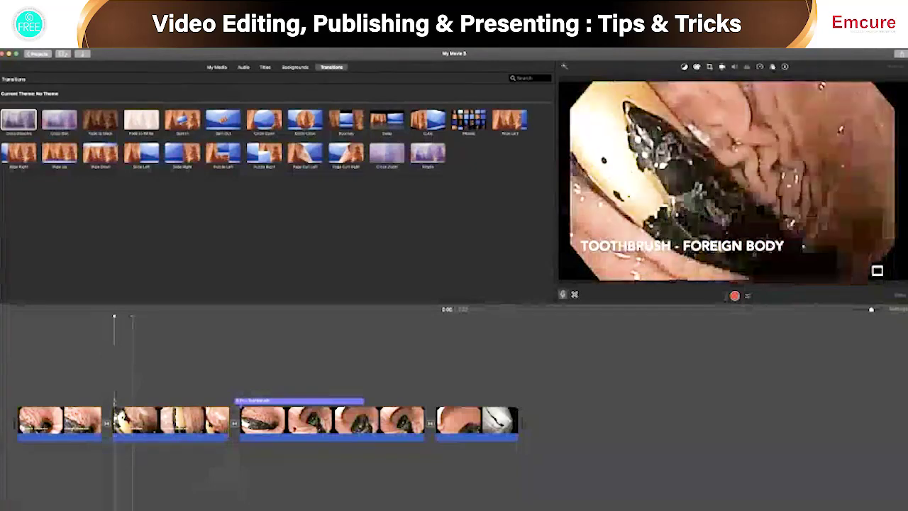
click(243, 67)
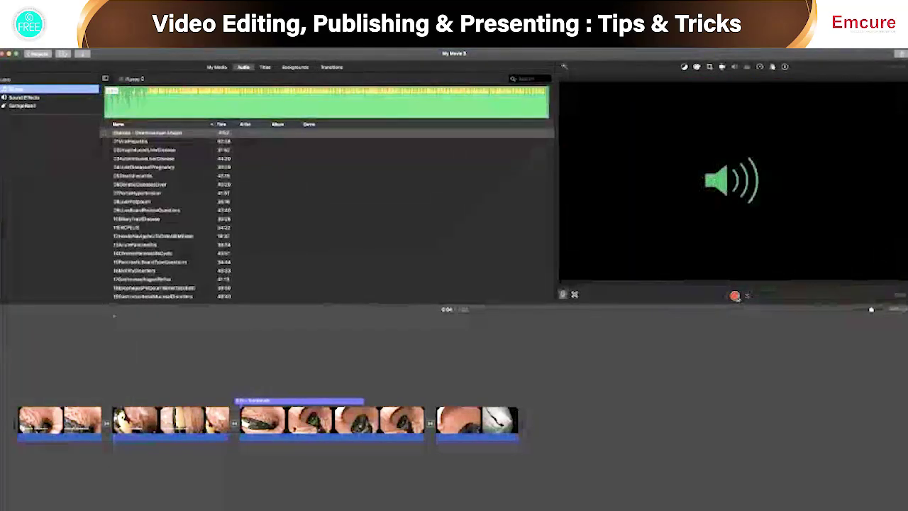
click(736, 297)
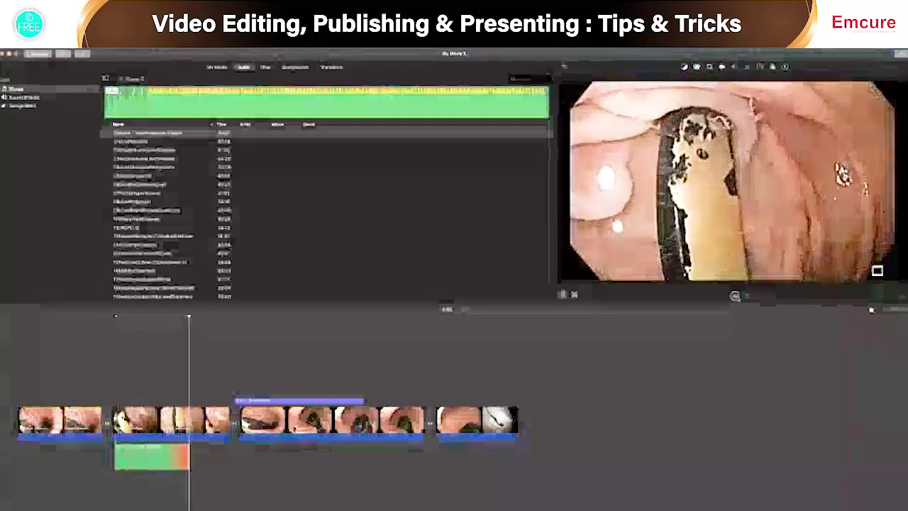
key(space)
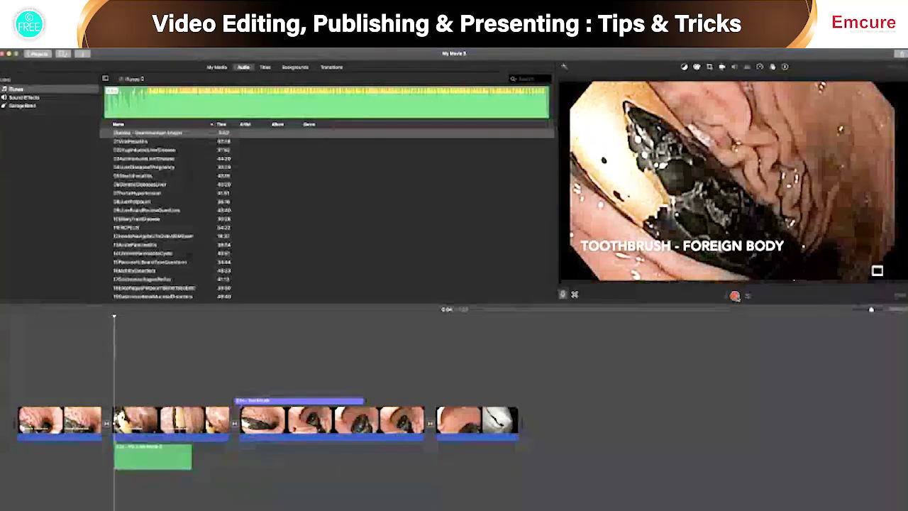
Start sharing the movie as a file and enter "Webinar vi" as its title.
click(900, 54)
click(840, 131)
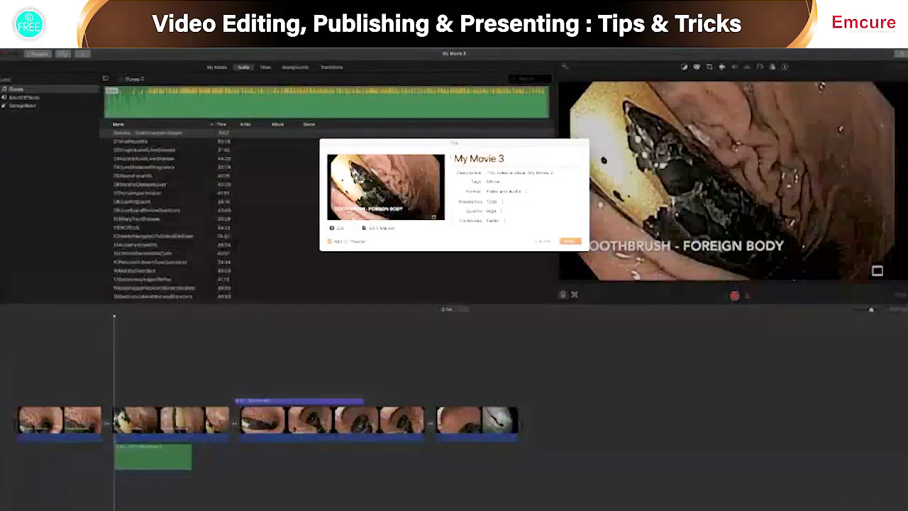
text(Webinar vi)
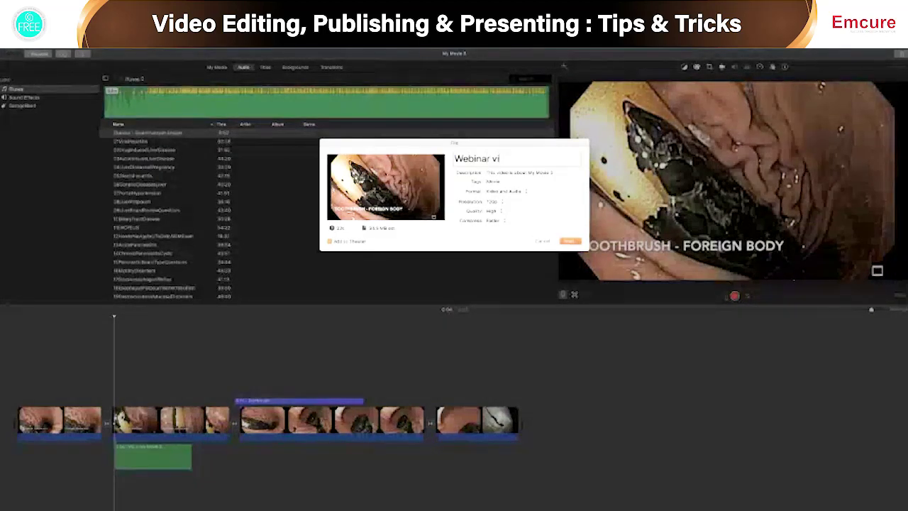